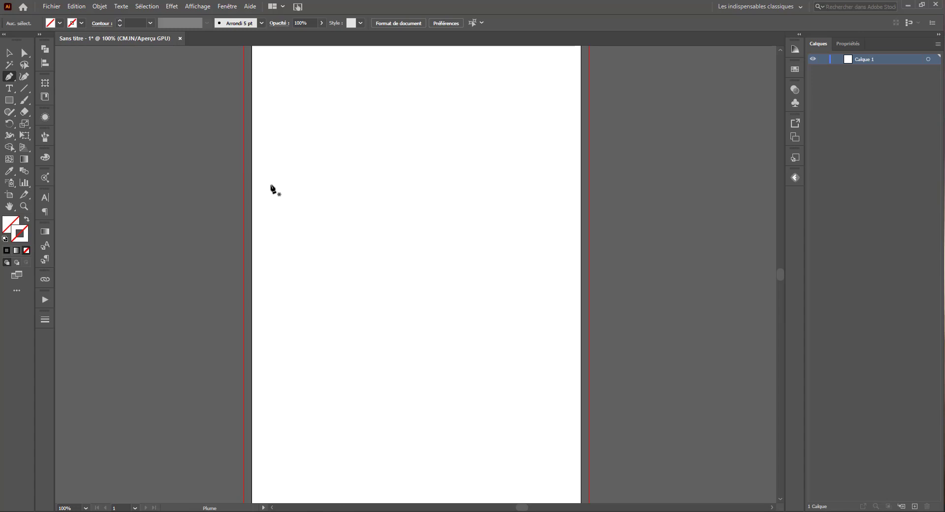
# Activate the Ellipse tool for drawing round shapes
pyautogui.click(9, 53)
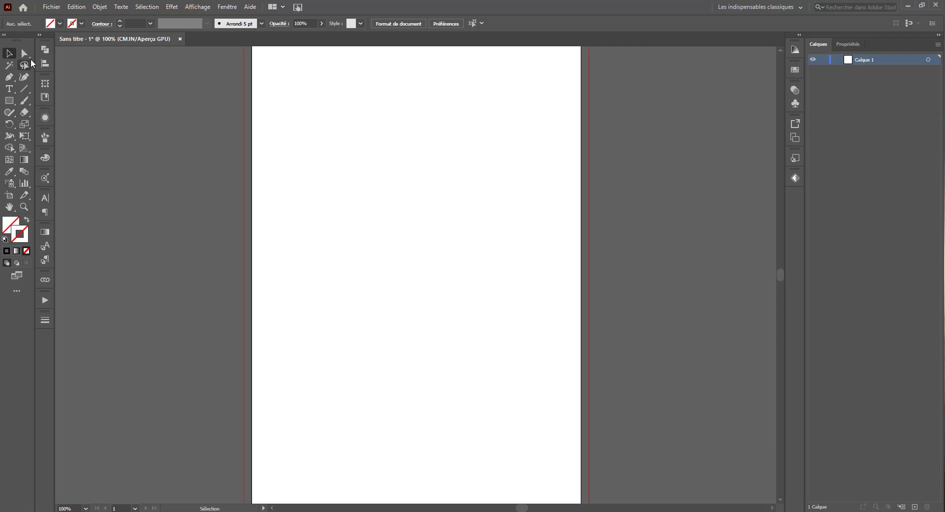
pyautogui.click(8, 100)
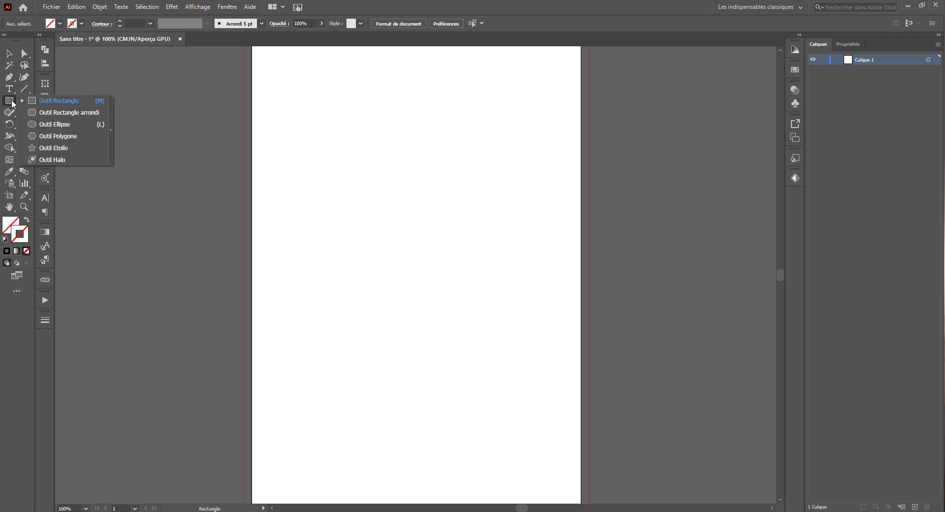
pyautogui.click(54, 124)
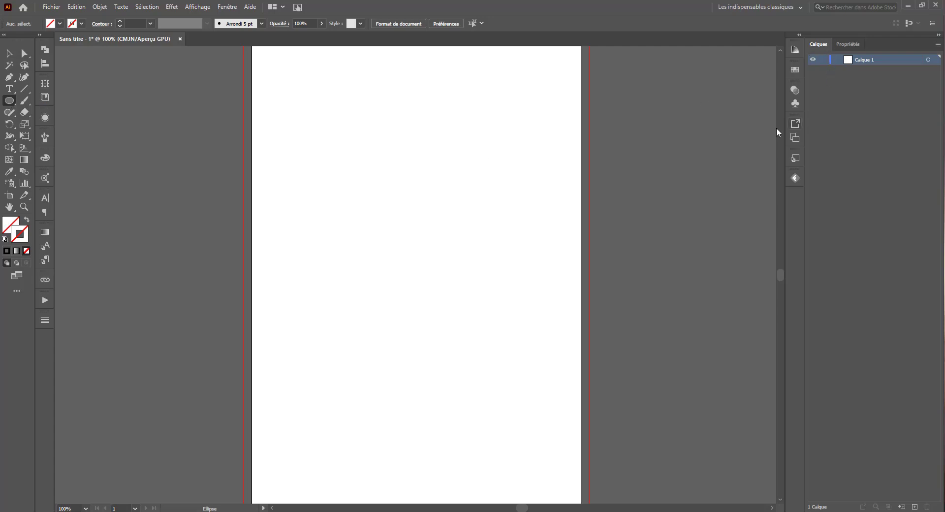
# Examine the available symbols, the brush shapes (Formes) and the file export settings, leaving all of them closed
pyautogui.click(225, 7)
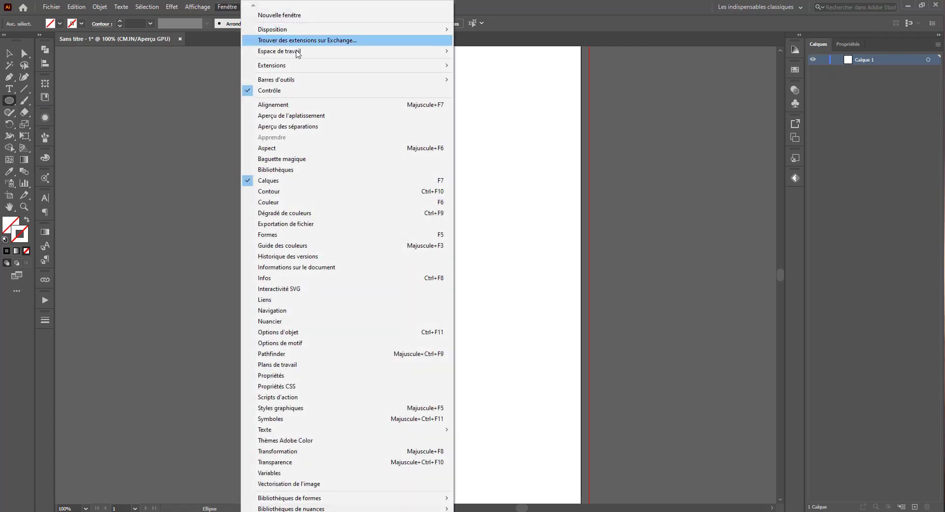
pyautogui.click(276, 419)
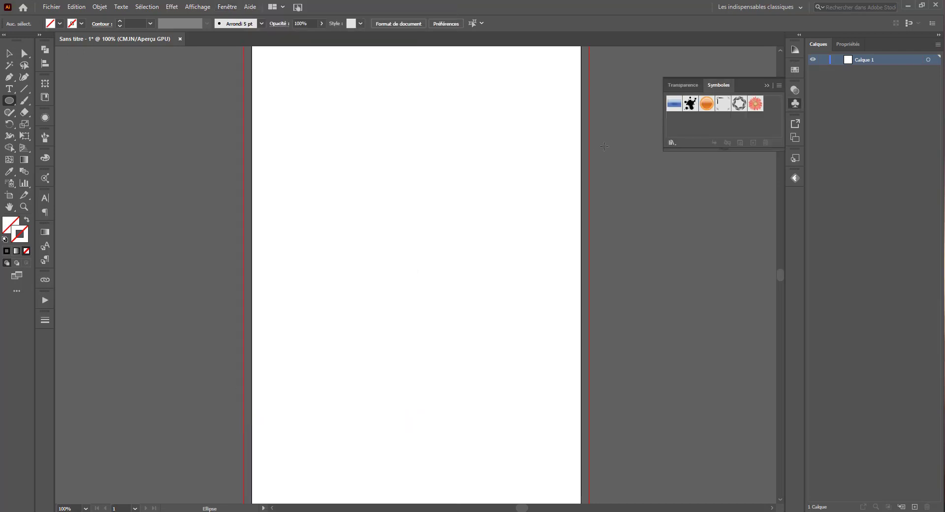
pyautogui.click(795, 103)
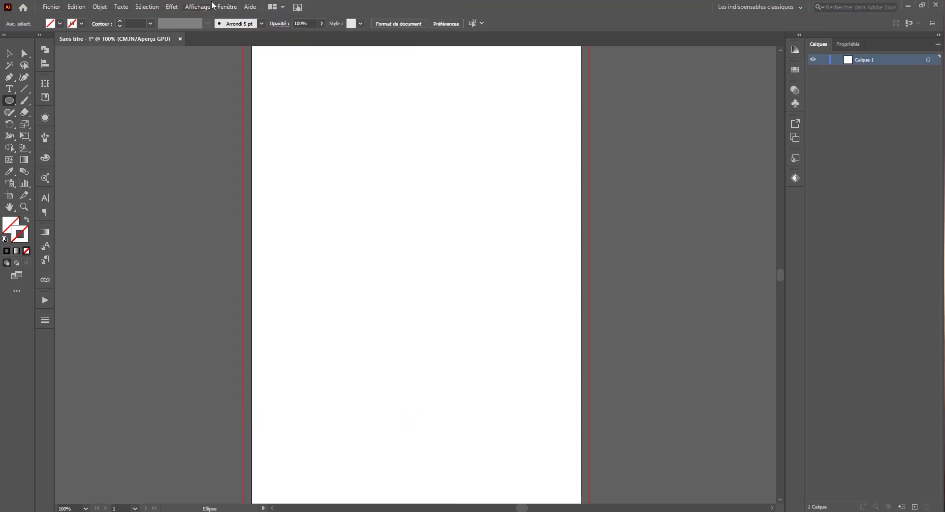
pyautogui.click(228, 7)
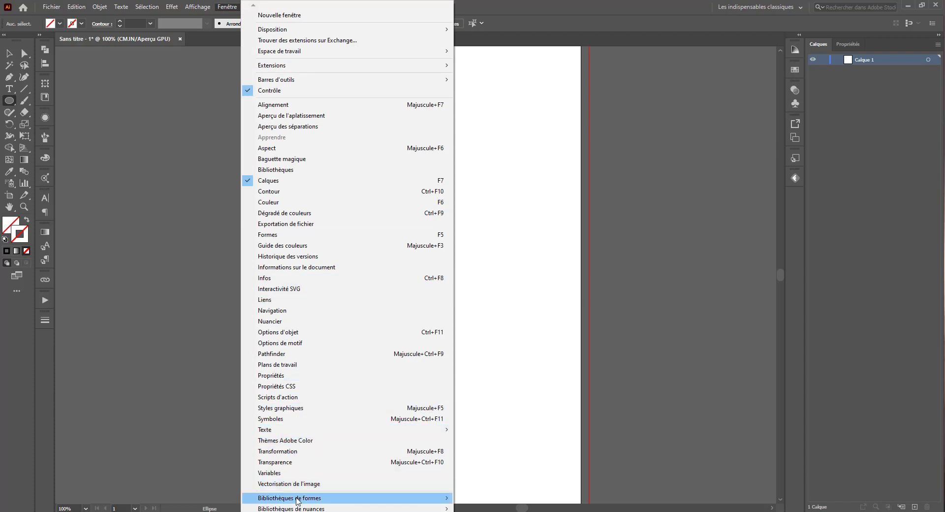
pyautogui.moveTo(295, 498)
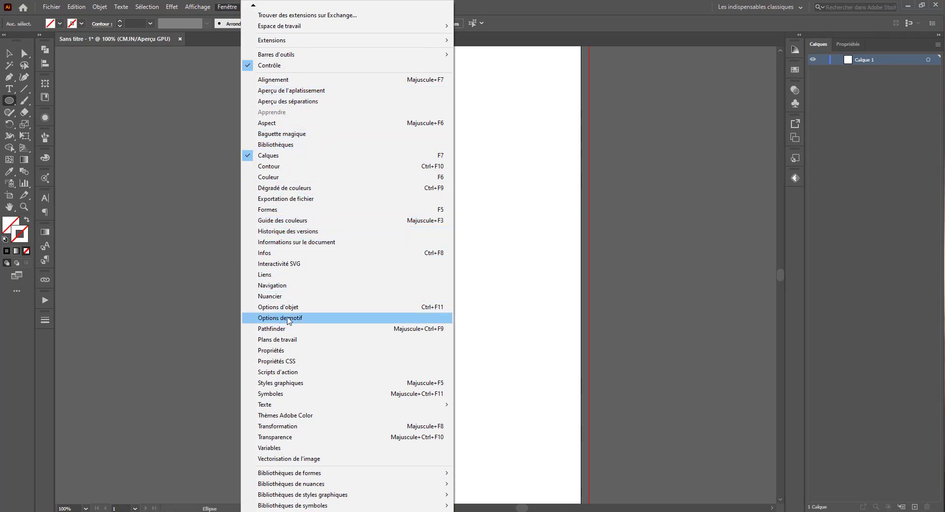
pyautogui.click(289, 319)
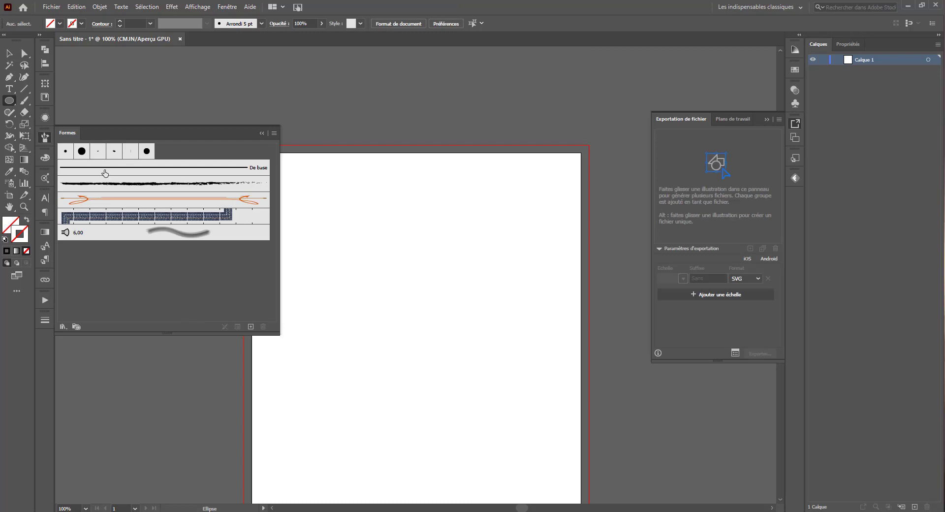
pyautogui.click(227, 6)
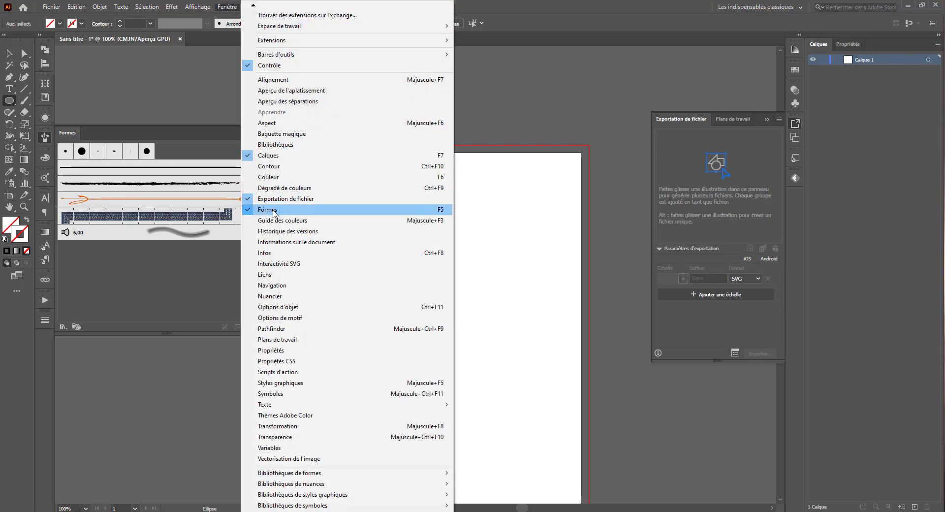
pyautogui.moveTo(48, 136); pyautogui.dragTo(45, 136)
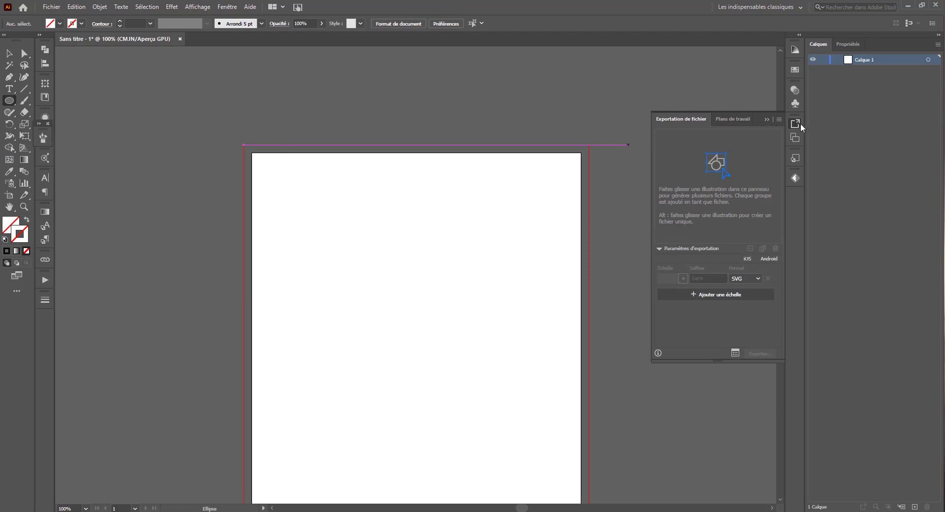
pyautogui.click(794, 123)
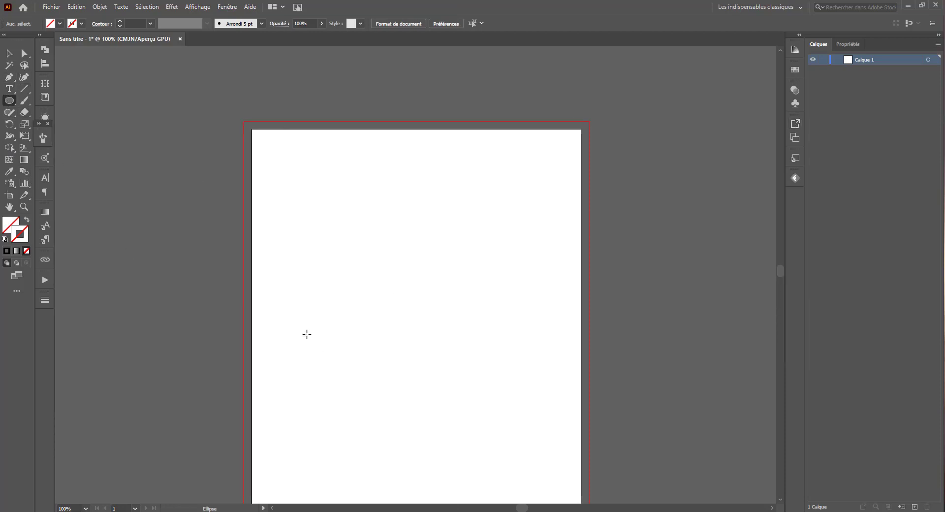
# Draw a circle about 52 mm in diameter in the left half of the artboard and give it a light blue stroke
pyautogui.moveTo(306, 334); pyautogui.dragTo(389, 393)
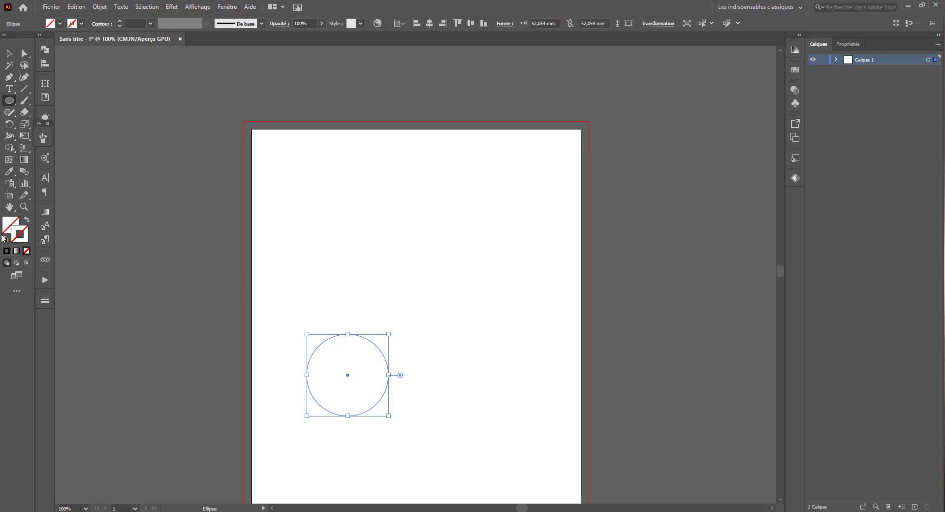
pyautogui.click(8, 252)
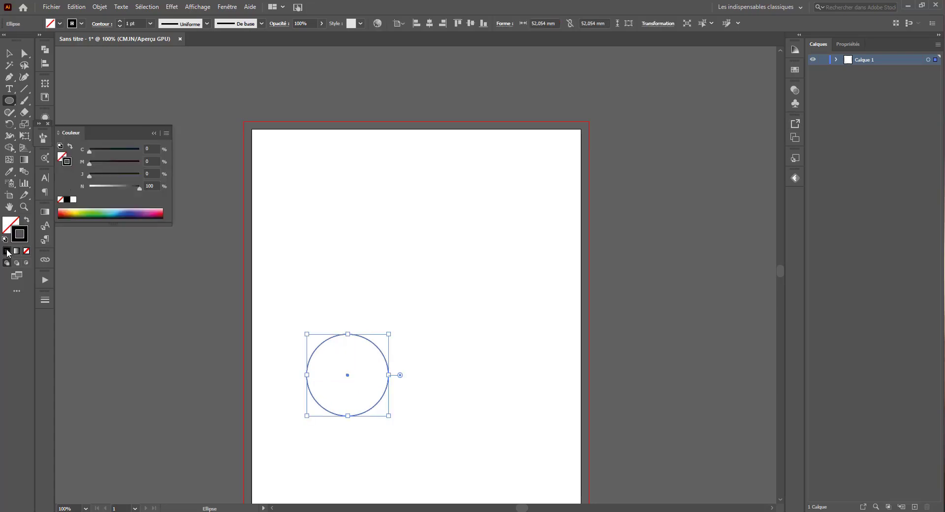
pyautogui.click(113, 211)
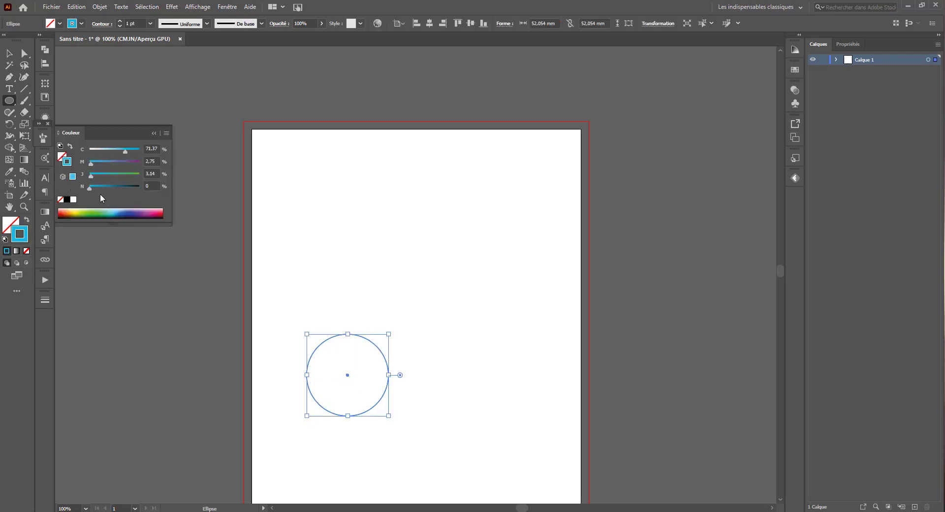
# Select the circle and swap its fill and stroke, making it solid light blue without an outline
pyautogui.click(9, 54)
pyautogui.click(357, 316)
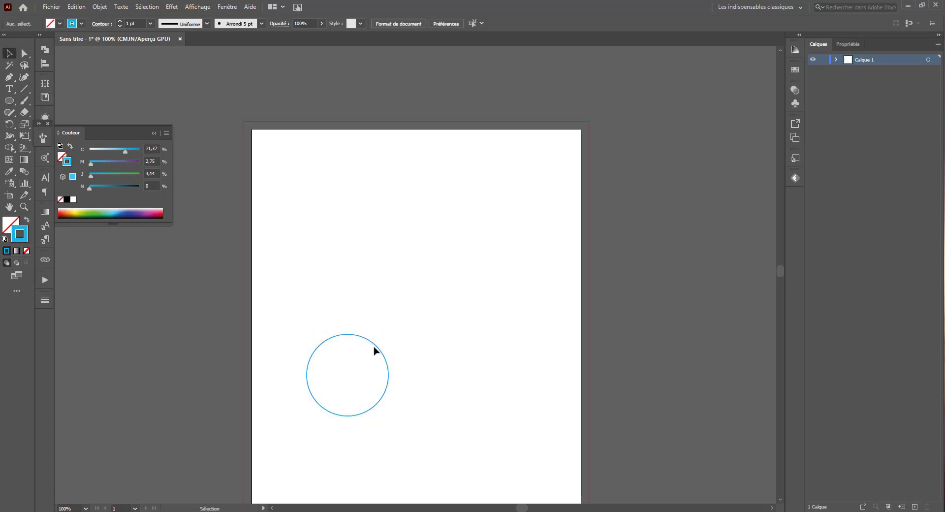
pyautogui.moveTo(397, 338); pyautogui.dragTo(328, 375)
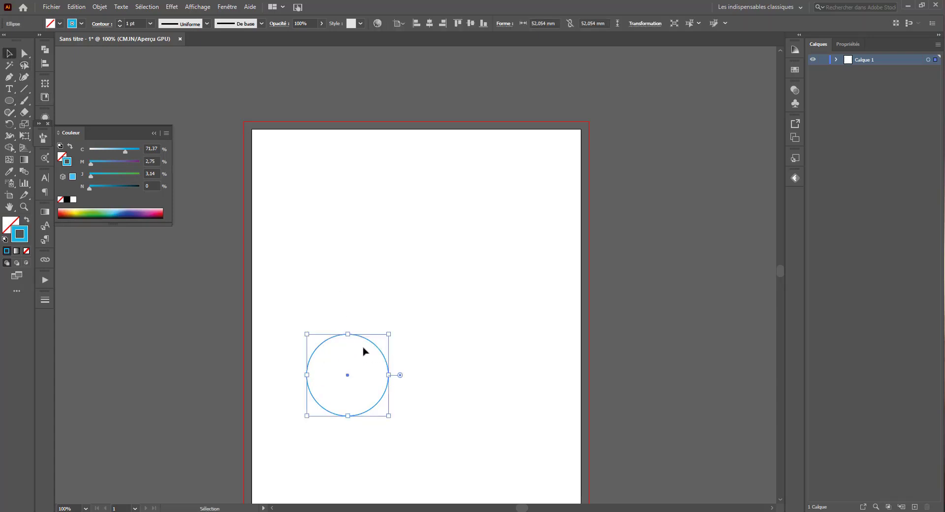
pyautogui.click(27, 220)
# Move the blue circle slightly down and to the right, and shrink it to about 28.8 mm in diameter
pyautogui.moveTo(352, 382); pyautogui.dragTo(359, 391)
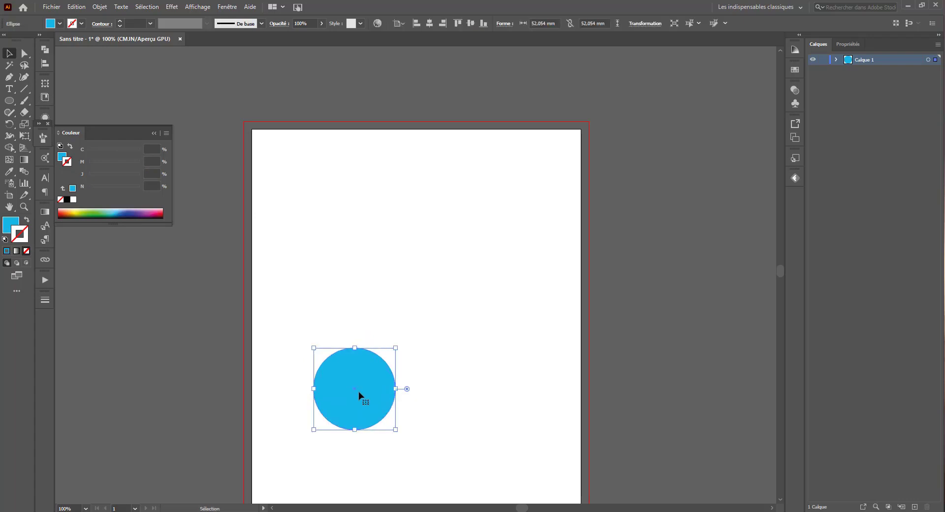
pyautogui.scroll(-2, 358, 391)
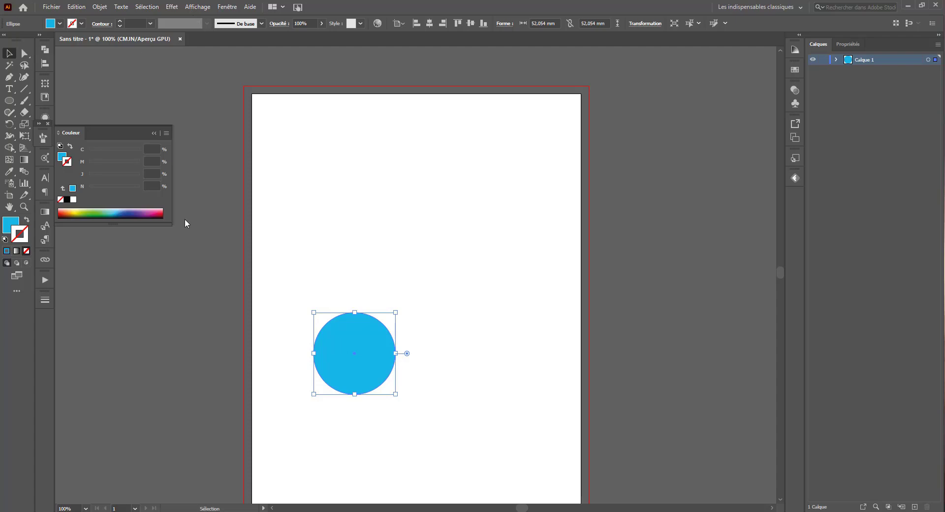
pyautogui.moveTo(396, 313); pyautogui.dragTo(359, 348)
# Apply the 3D extrusion and bevel effect to the circle with the position set to Isométrique haut
pyautogui.click(174, 6)
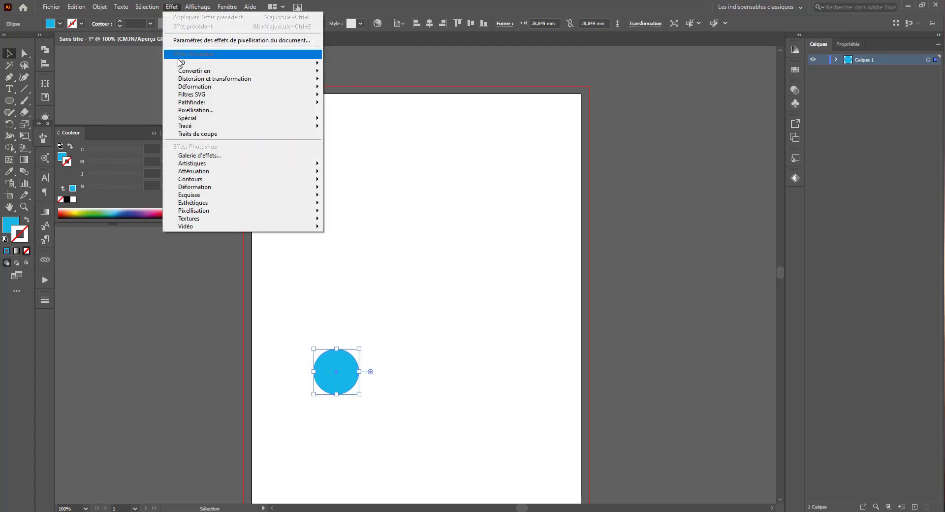
pyautogui.moveTo(182, 63)
pyautogui.click(369, 65)
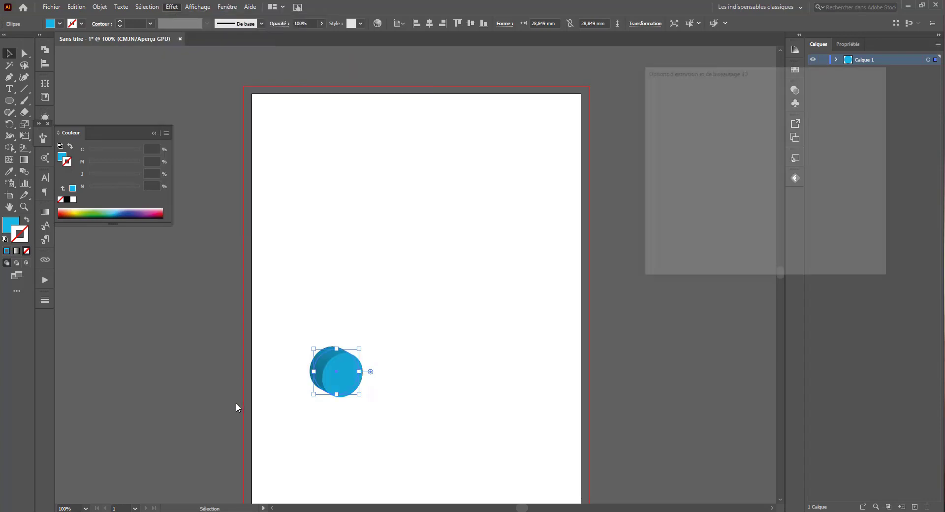
pyautogui.moveTo(753, 69); pyautogui.dragTo(625, 91)
pyautogui.click(585, 110)
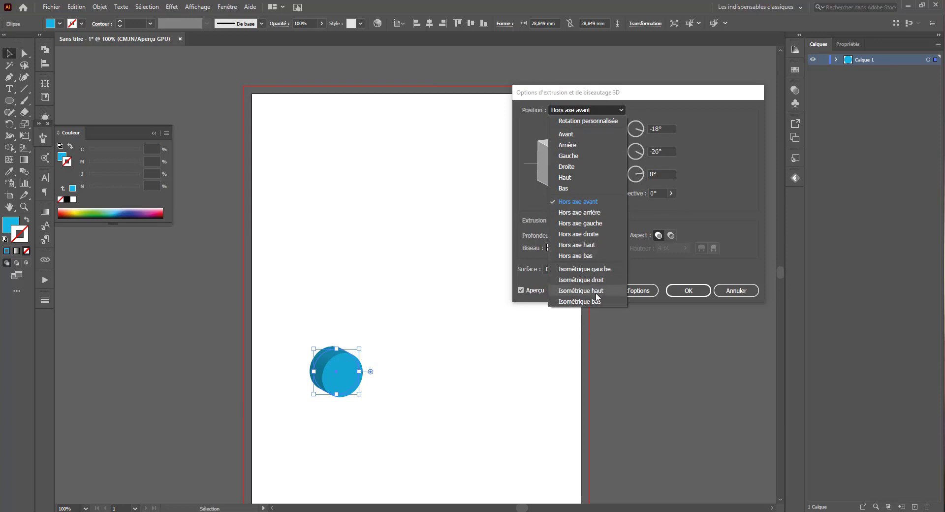
pyautogui.click(592, 297)
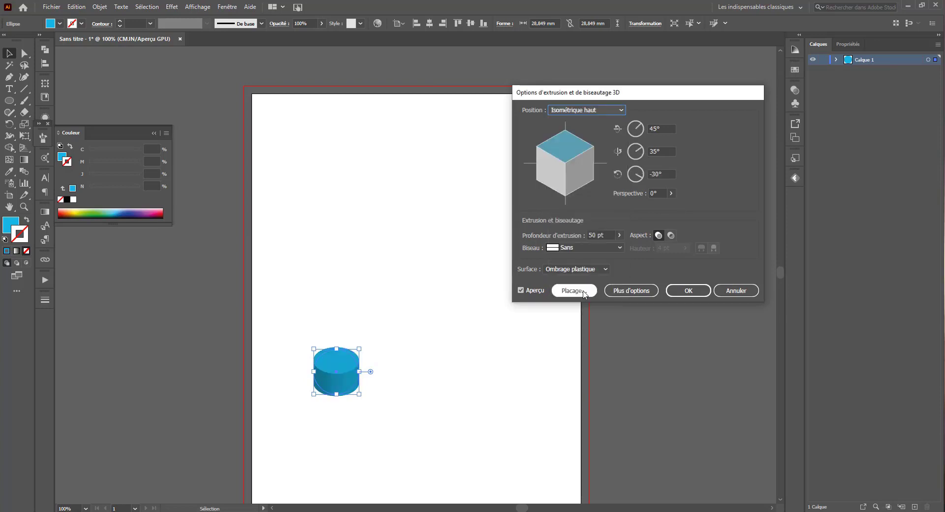
# Give the extruded circle a Classic bevel with a height of 37 pt
pyautogui.click(619, 247)
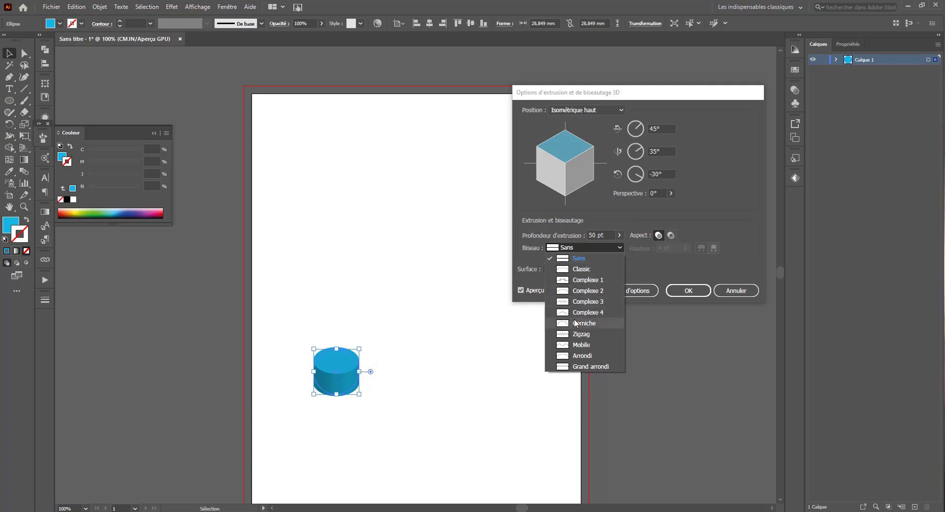
pyautogui.click(574, 268)
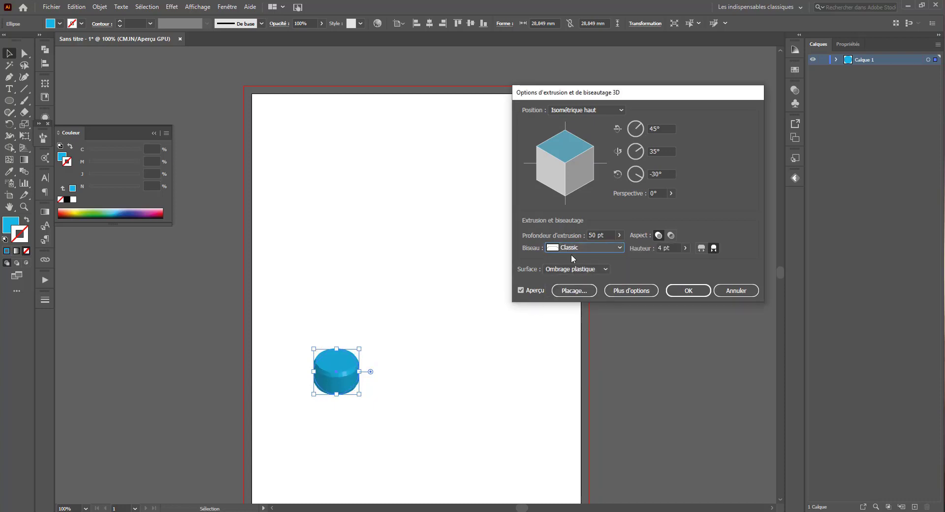
pyautogui.click(684, 249)
pyautogui.click(653, 259)
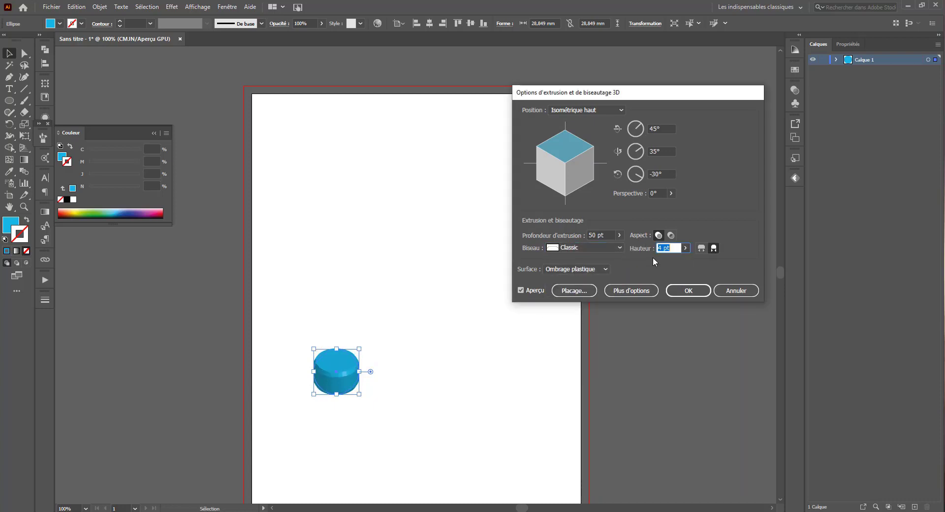
pyautogui.click(688, 248)
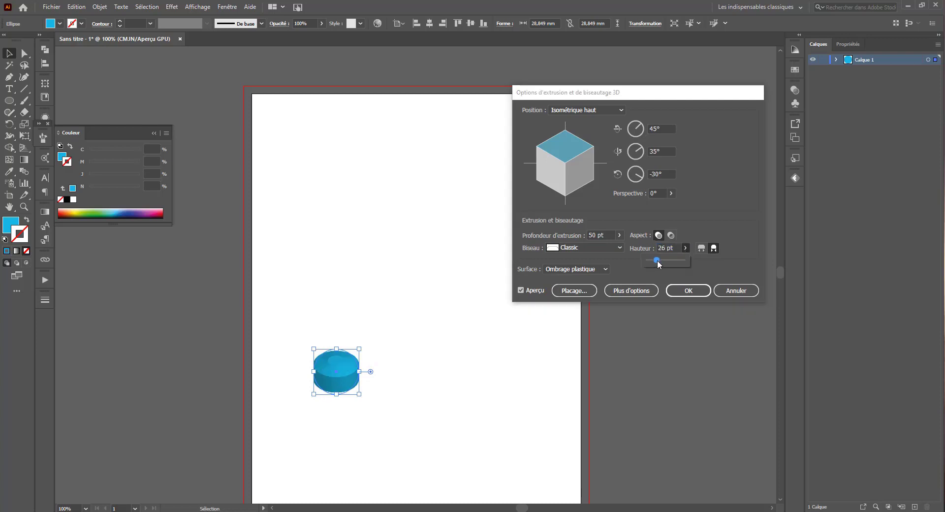
pyautogui.moveTo(657, 261); pyautogui.dragTo(659, 264)
pyautogui.click(684, 248)
# Set the extrusion depth to 611 pt to stretch the cylinder into a long pencil shape
pyautogui.click(619, 235)
pyautogui.moveTo(591, 244); pyautogui.dragTo(598, 243)
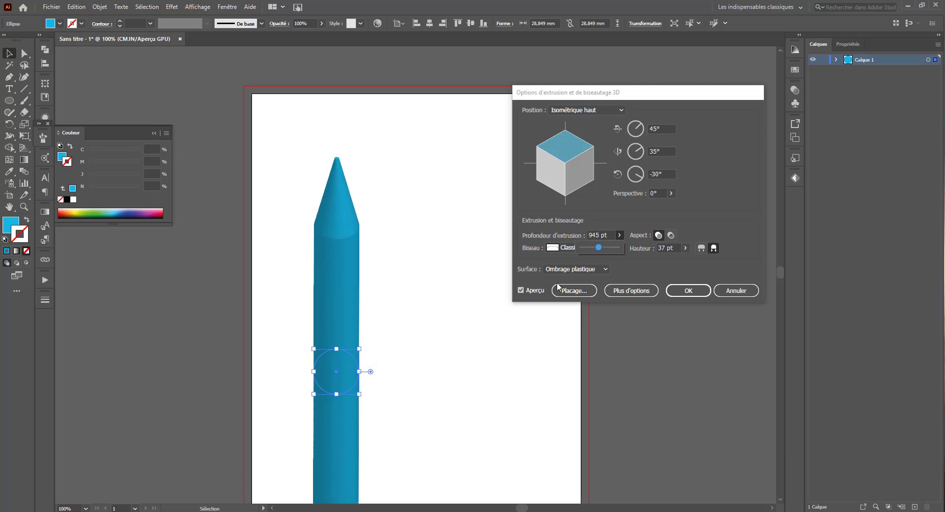
pyautogui.click(592, 247)
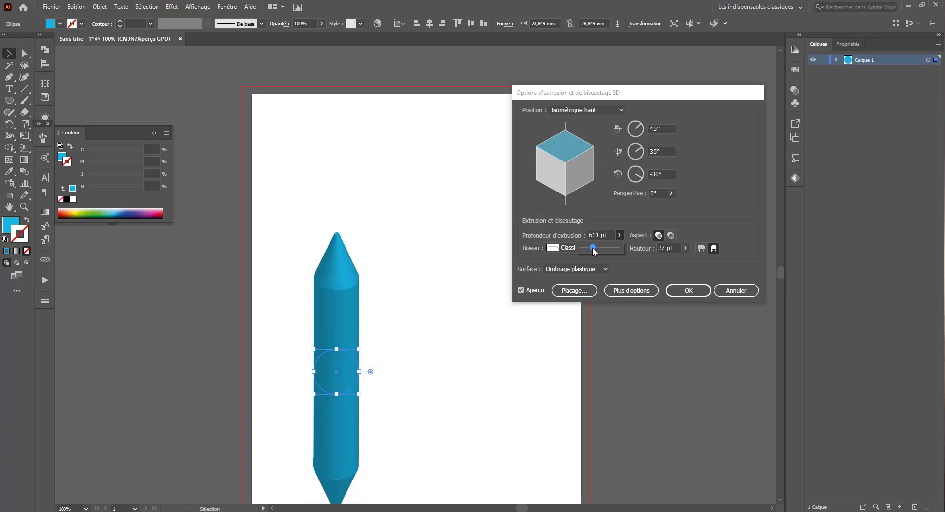
# Reveal the additional lighting options, try Ombrage diffus as the surface, and set it back to Ombrage plastique
pyautogui.click(631, 290)
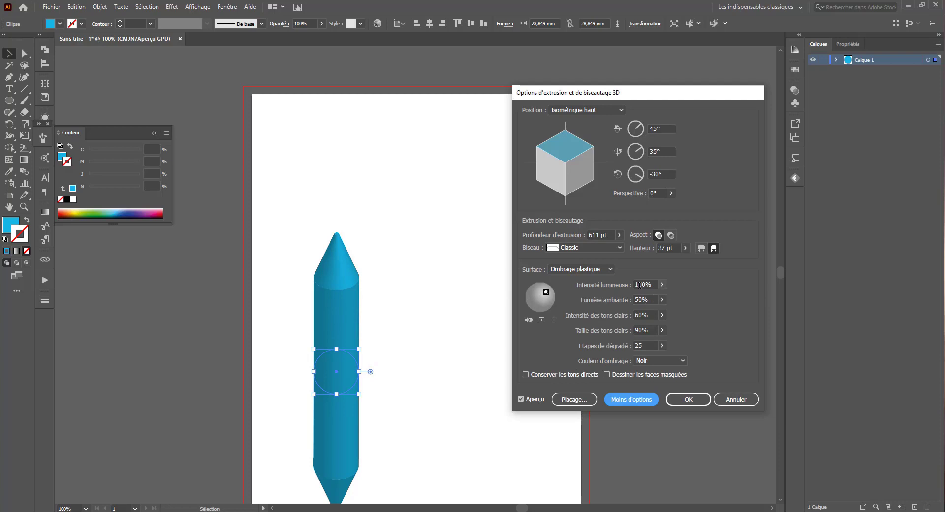
pyautogui.click(601, 269)
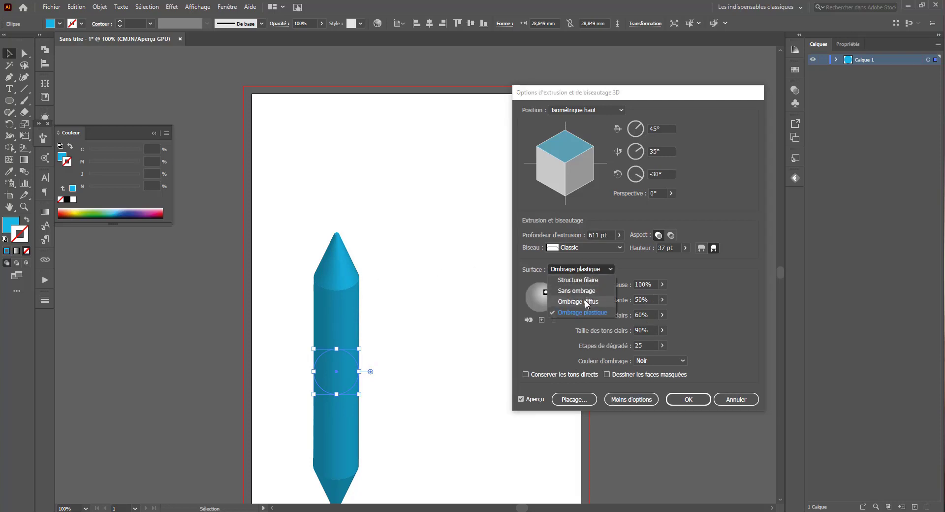
pyautogui.click(587, 303)
pyautogui.click(587, 269)
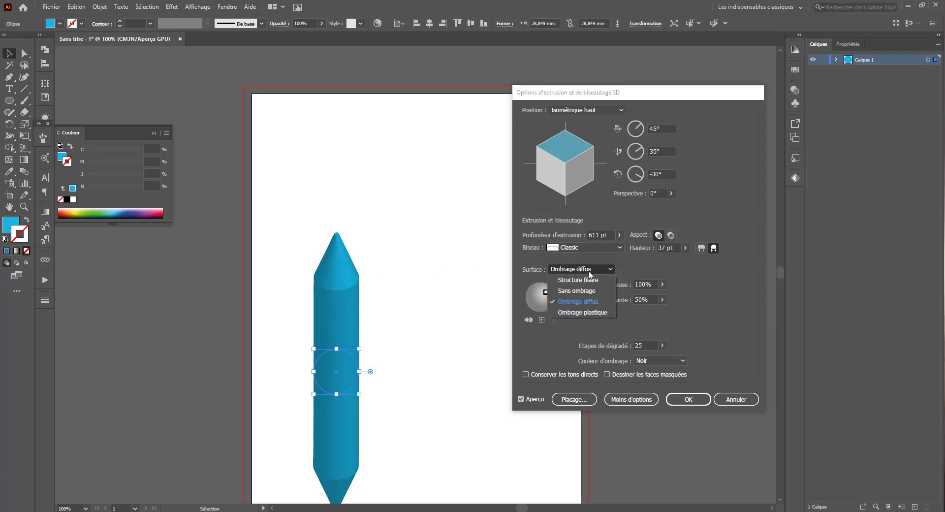
pyautogui.click(583, 312)
# Set the ambient light to 38% and move the light source to the right edge of the lighting sphere
pyautogui.click(661, 299)
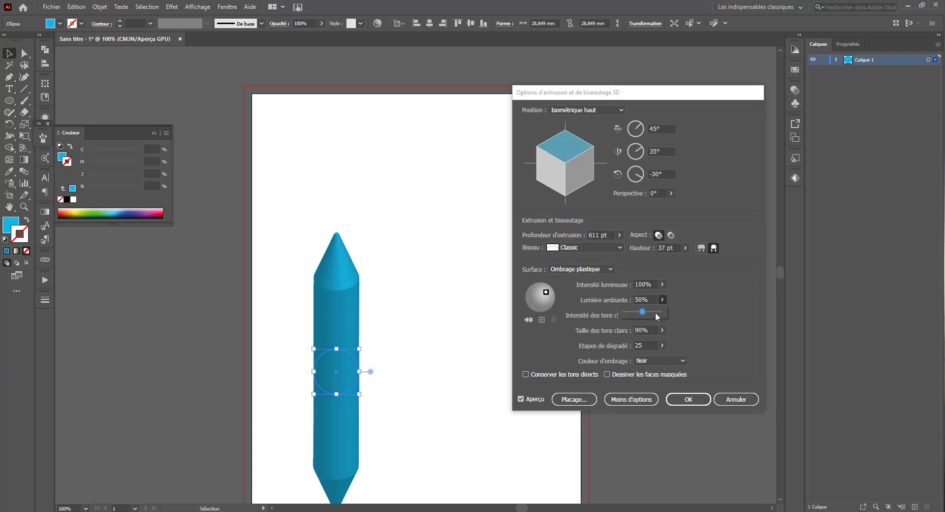
pyautogui.click(654, 312)
pyautogui.moveTo(655, 312)
pyautogui.mouseDown()
pyautogui.moveTo(633, 311)
pyautogui.moveTo(641, 312)
pyautogui.mouseUp()
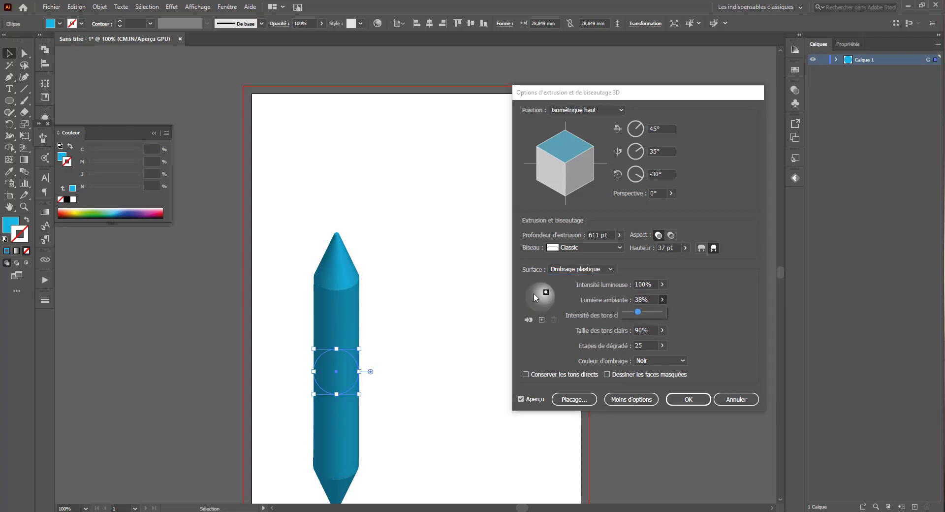
pyautogui.click(547, 292)
pyautogui.moveTo(548, 293); pyautogui.dragTo(552, 300)
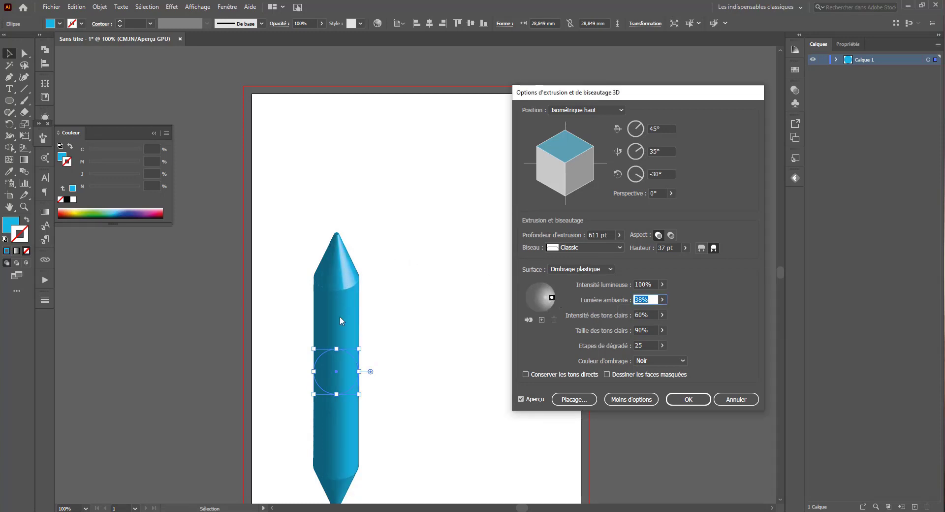
# Nudge the light source slightly lower and apply the 3D extrusion, moving the pencil up and slightly left on the page
pyautogui.moveTo(551, 297); pyautogui.dragTo(553, 300)
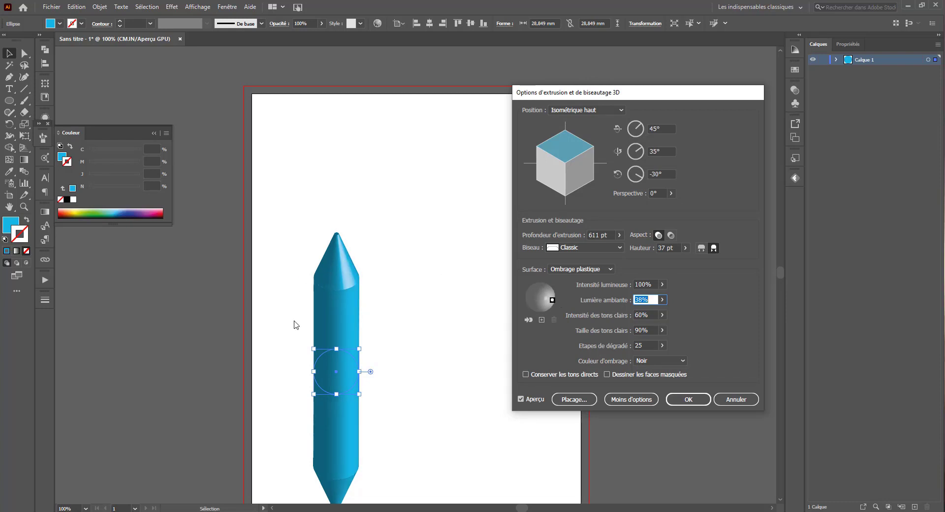
pyautogui.click(693, 401)
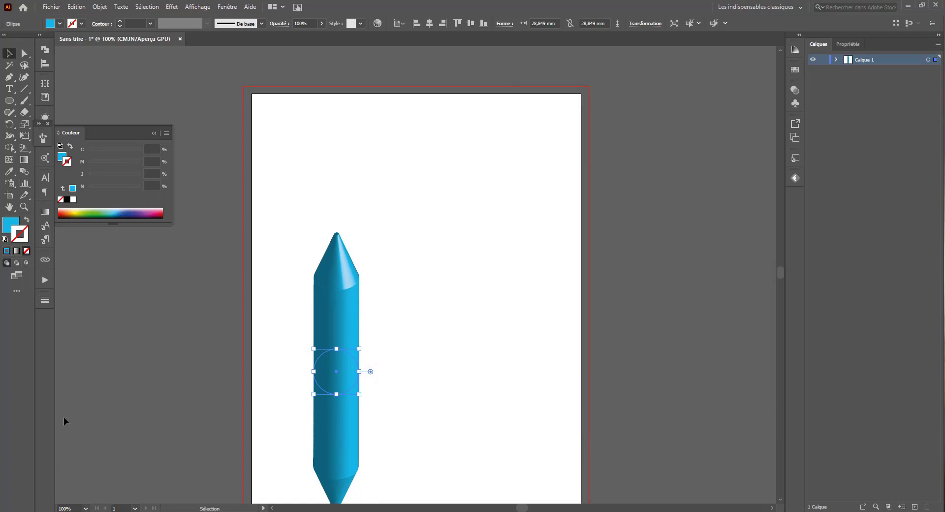
pyautogui.moveTo(325, 326); pyautogui.dragTo(300, 247)
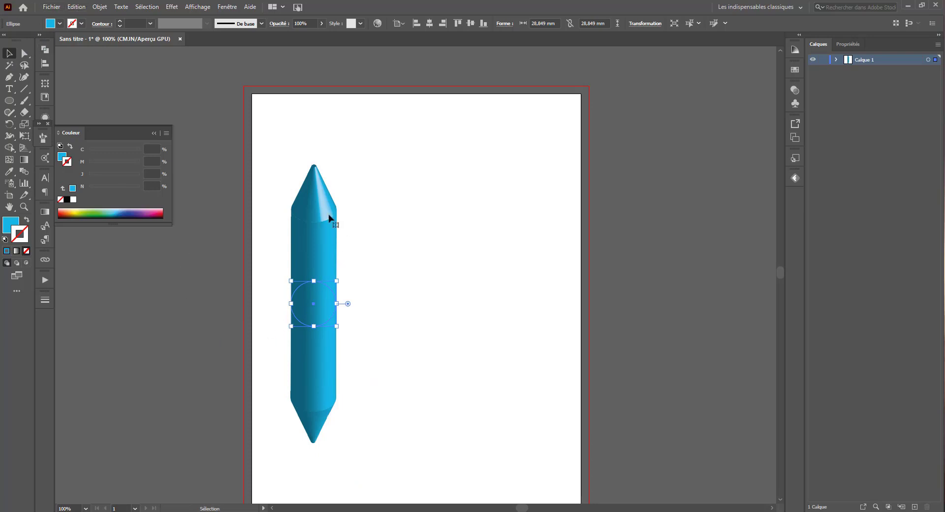
# Create a new art brush (Forme artistique) from the 3D pencil and name it crayon
pyautogui.moveTo(38, 137)
pyautogui.mouseDown()
pyautogui.moveTo(318, 141)
pyautogui.moveTo(760, 217)
pyautogui.moveTo(792, 196)
pyautogui.mouseUp()
pyautogui.click(794, 197)
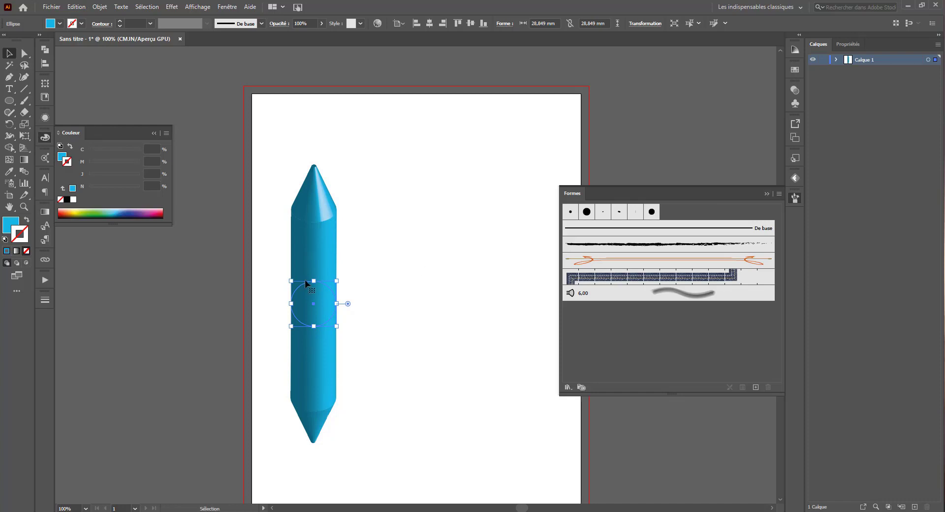
pyautogui.moveTo(305, 281); pyautogui.dragTo(628, 341)
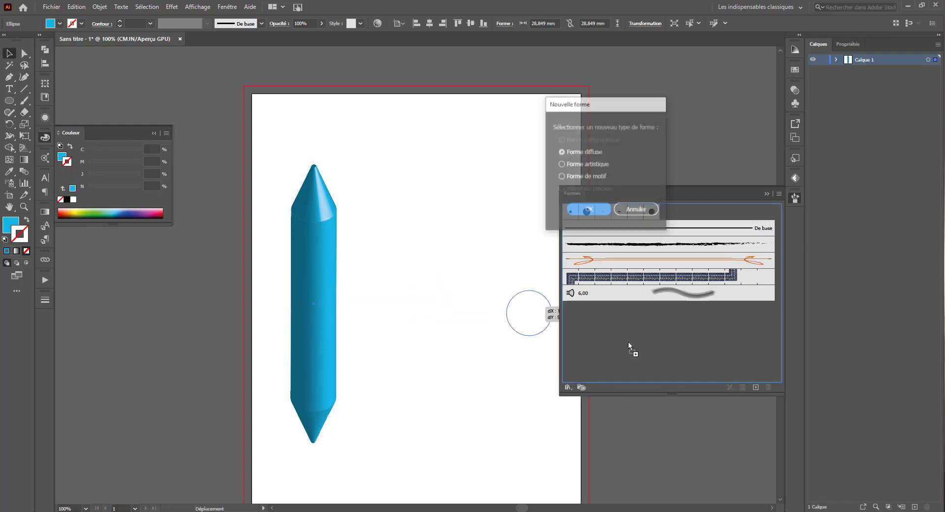
pyautogui.click(594, 163)
pyautogui.click(588, 210)
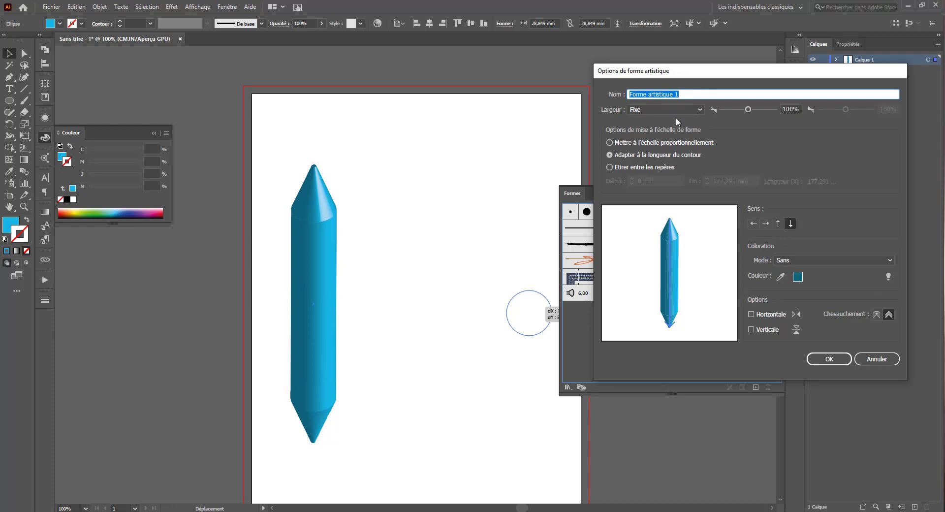
pyautogui.write('crayon')
pyautogui.click(829, 360)
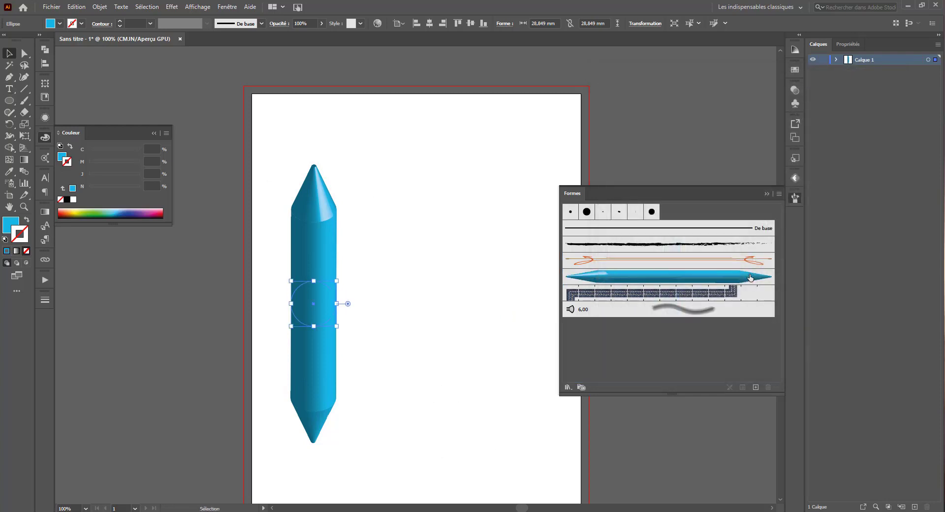
# Draw an unfilled S-shaped curve with the Pen tool beside the pencil and apply the crayon brush to it
pyautogui.click(9, 77)
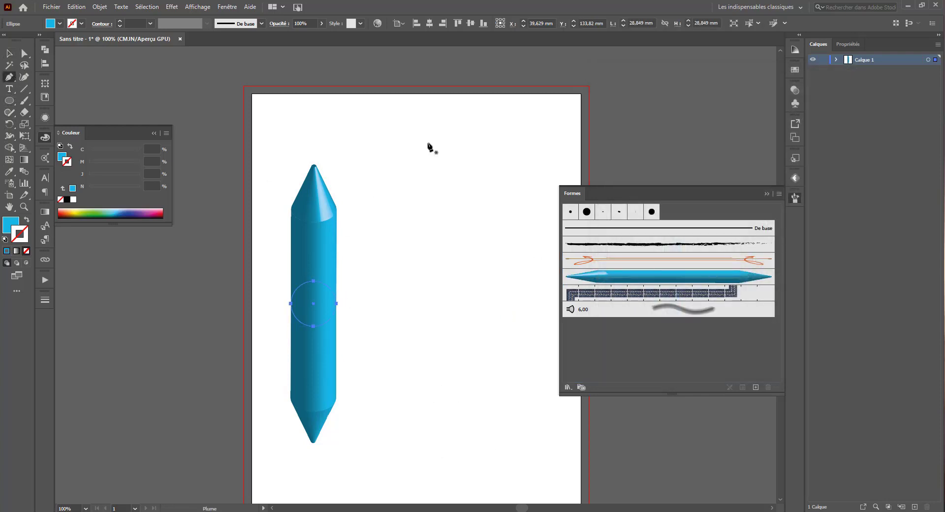
pyautogui.moveTo(455, 234)
pyautogui.mouseDown()
pyautogui.moveTo(456, 325)
pyautogui.moveTo(471, 353)
pyautogui.mouseUp()
pyautogui.moveTo(470, 422); pyautogui.dragTo(423, 454)
pyautogui.click(26, 251)
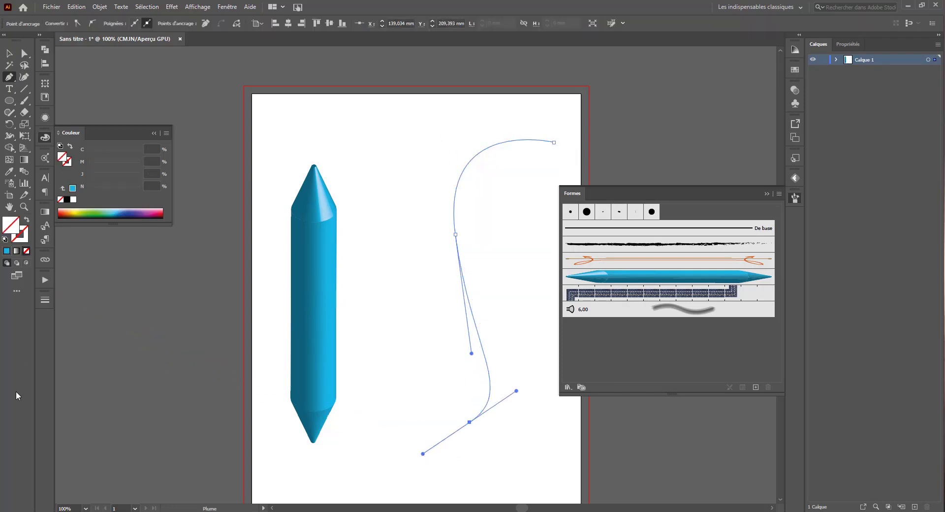
pyautogui.click(625, 286)
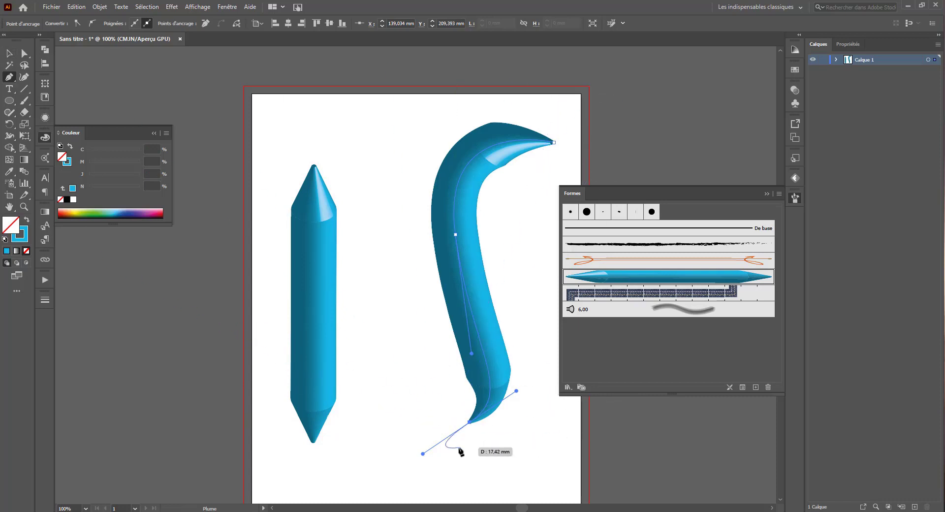
# Set the crayon brush's width to 16% and its colorization mode to Teintes, applying the changes to existing strokes
pyautogui.doubleClick(668, 278)
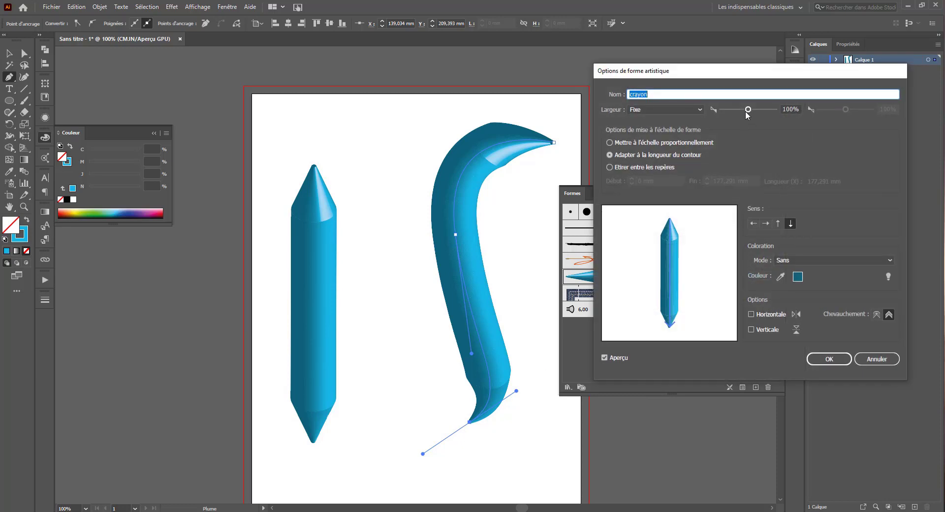
pyautogui.moveTo(748, 110); pyautogui.dragTo(727, 111)
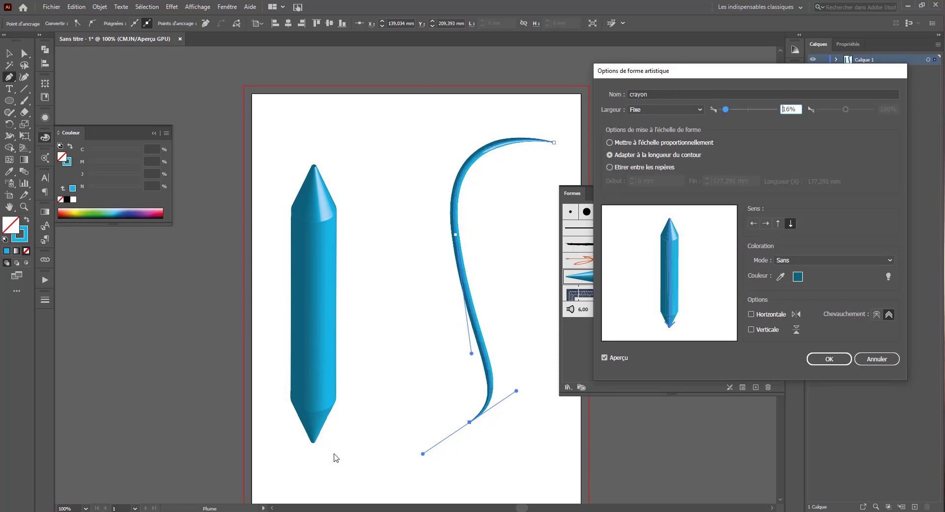
pyautogui.click(781, 278)
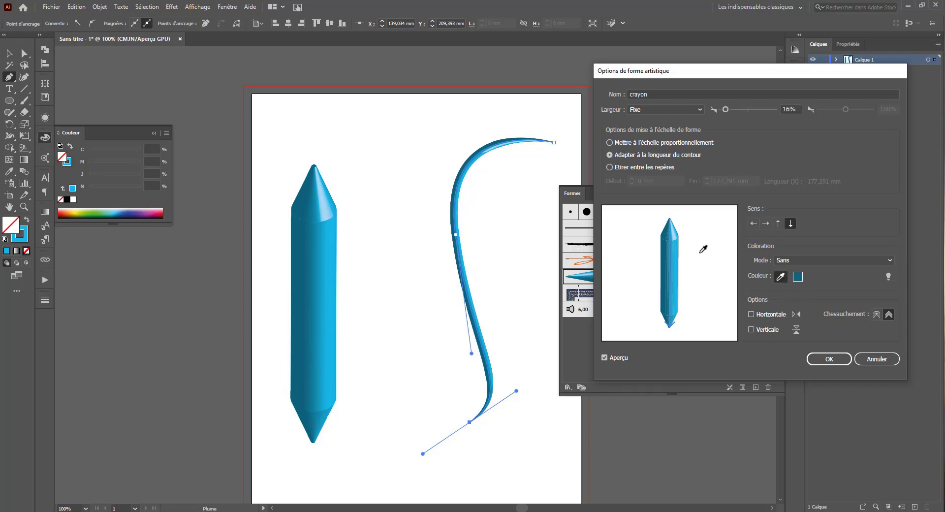
pyautogui.click(801, 261)
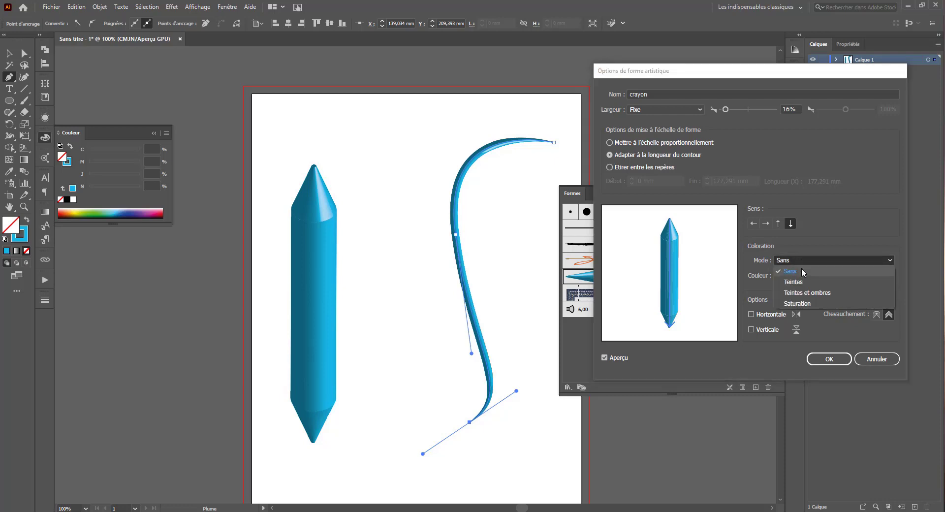
pyautogui.click(792, 282)
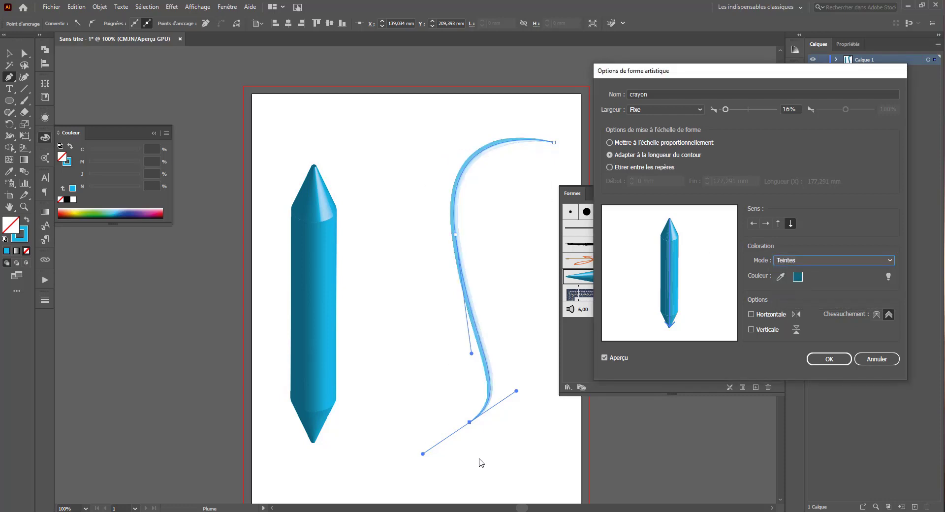
pyautogui.click(831, 358)
pyautogui.click(707, 241)
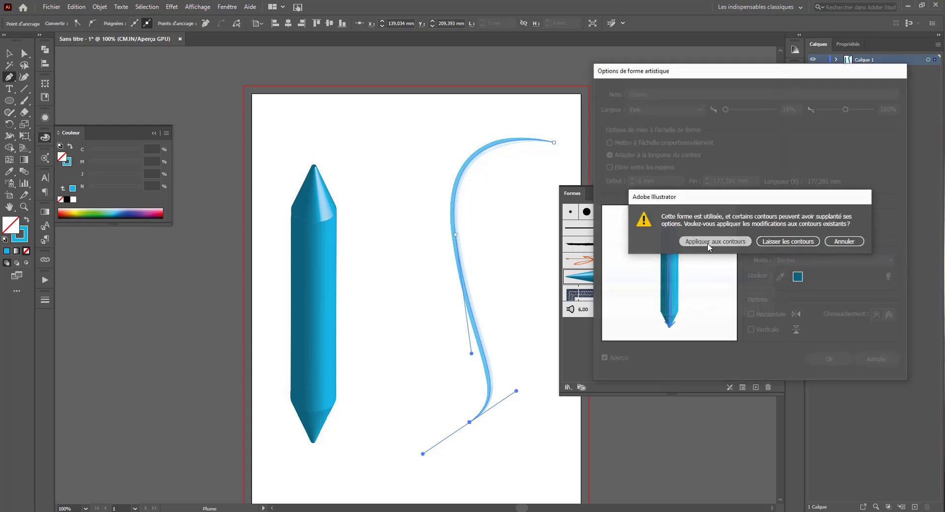
pyautogui.click(9, 52)
pyautogui.click(335, 114)
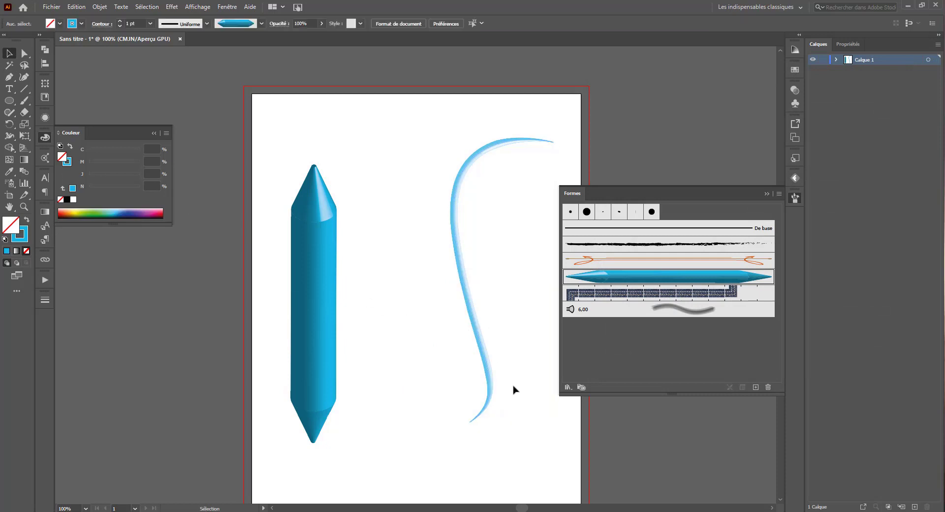
# Extend the S-curve from its lower end with the Pen tool, winding below the pencil and back across the page
pyautogui.click(457, 260)
pyautogui.click(9, 77)
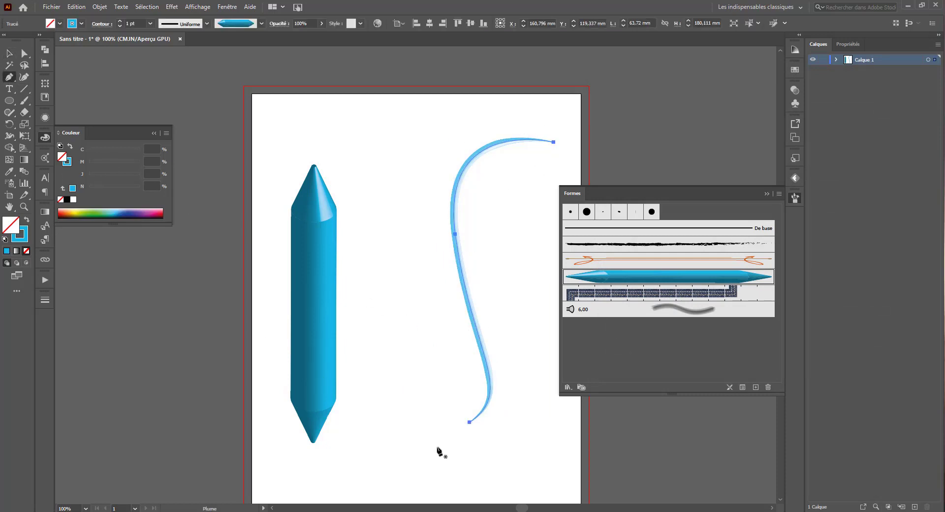
pyautogui.moveTo(469, 421)
pyautogui.mouseDown()
pyautogui.moveTo(387, 409)
pyautogui.moveTo(433, 354)
pyautogui.moveTo(382, 314)
pyautogui.mouseUp()
pyautogui.moveTo(328, 479); pyautogui.dragTo(376, 492)
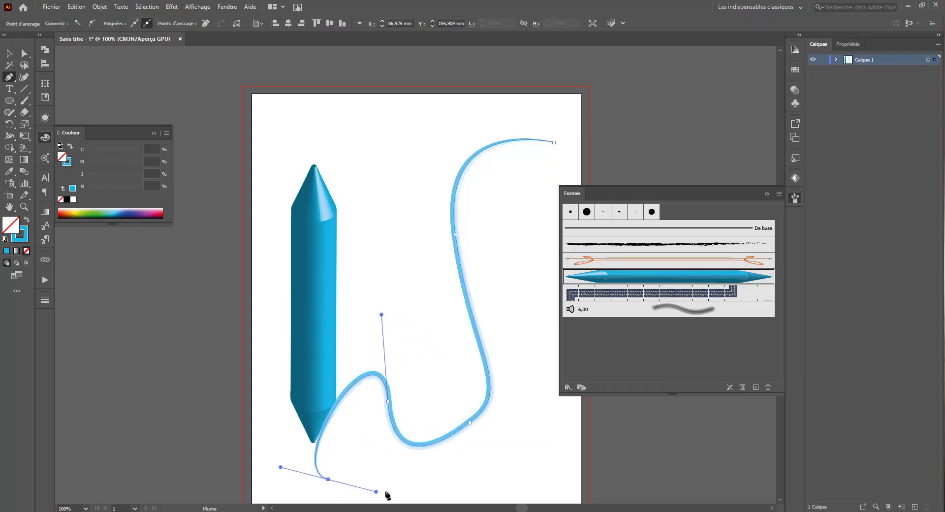
pyautogui.click(519, 477)
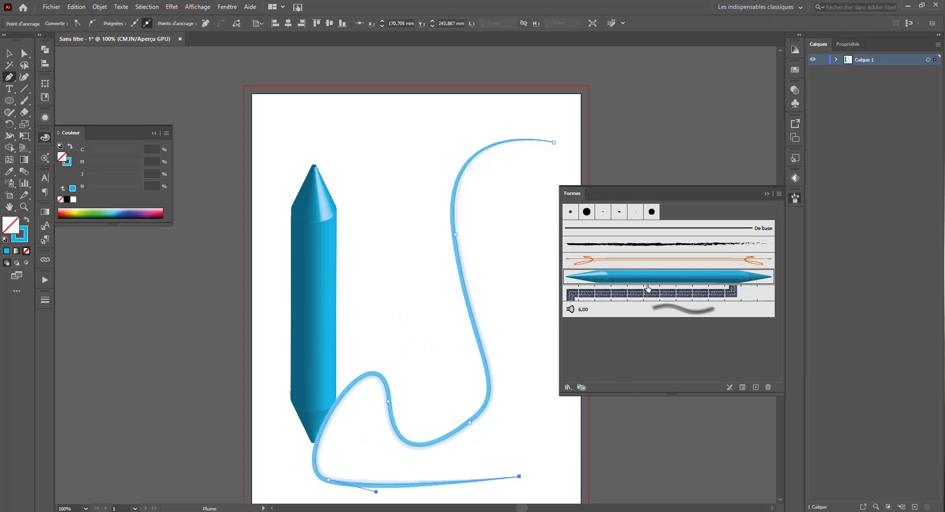
pyautogui.doubleClick(661, 278)
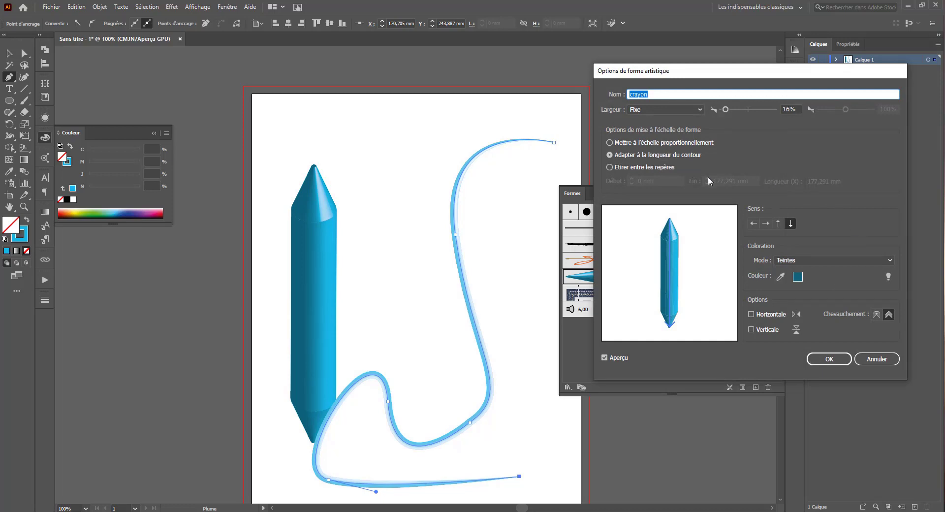
pyautogui.click(826, 259)
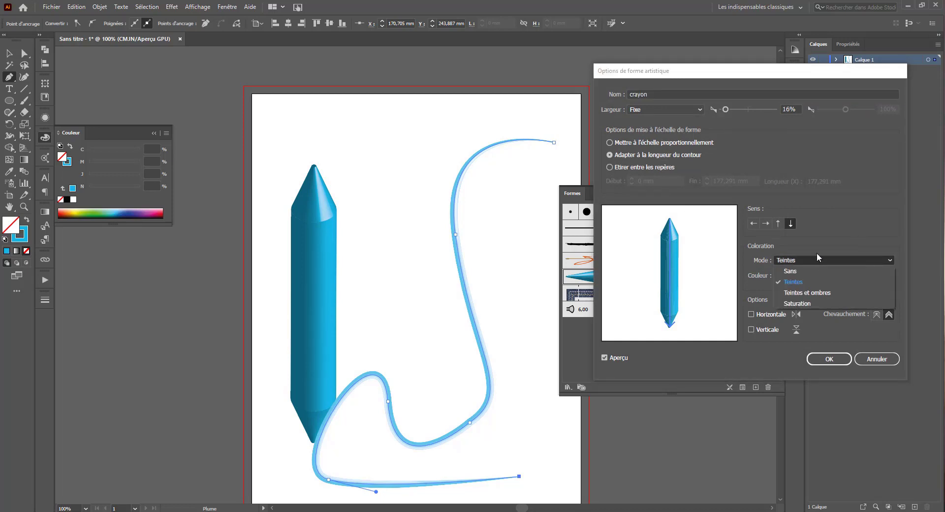
pyautogui.click(819, 247)
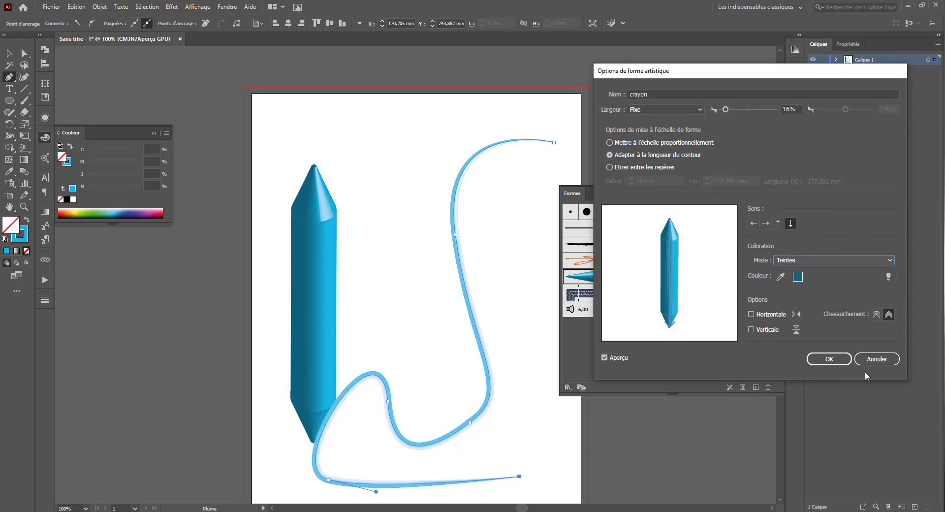
pyautogui.click(877, 359)
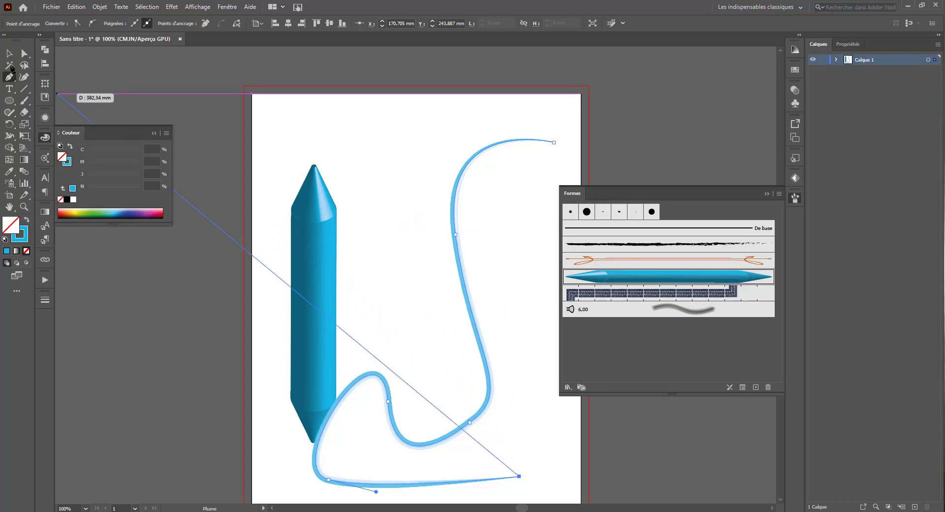
# Move the 3D pencil up and slightly left, and recolour it green by setting its yellow value to 60%
pyautogui.click(10, 66)
pyautogui.click(9, 54)
pyautogui.click(307, 235)
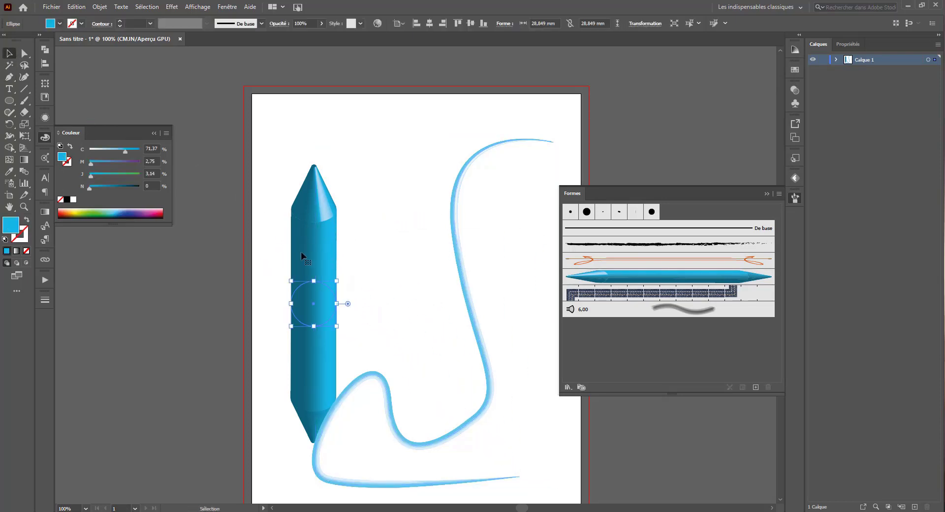
pyautogui.moveTo(301, 254); pyautogui.dragTo(291, 225)
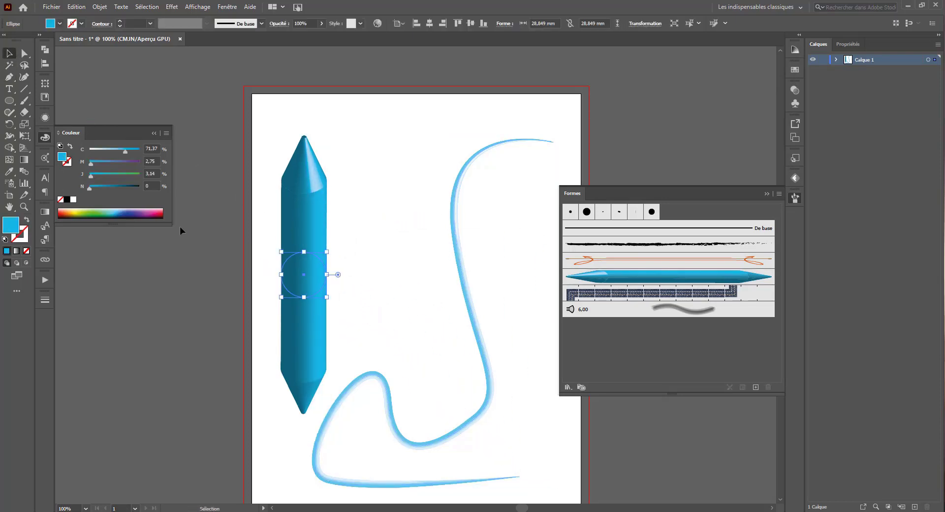
pyautogui.click(120, 174)
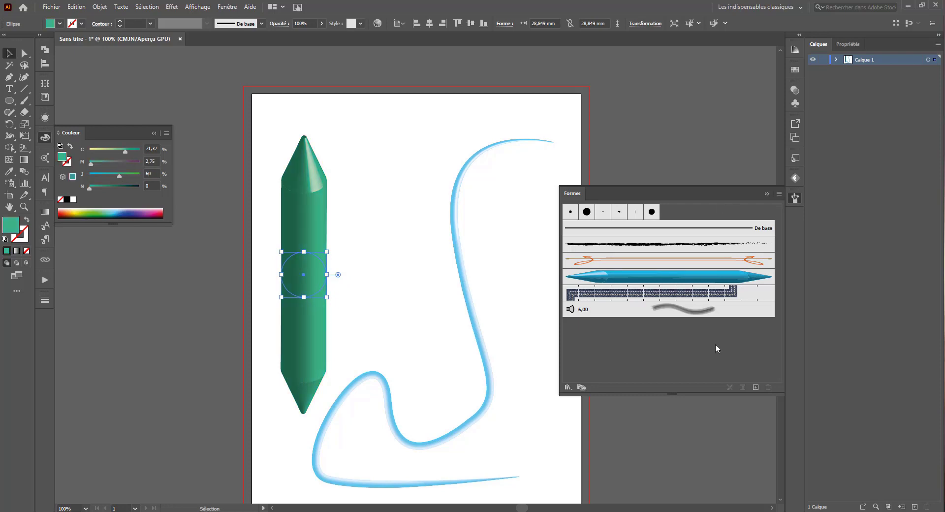
# Recolour the winding brush path's stroke red and reposition the path slightly higher and farther from the pencil
pyautogui.click(454, 244)
pyautogui.moveTo(458, 257); pyautogui.dragTo(456, 224)
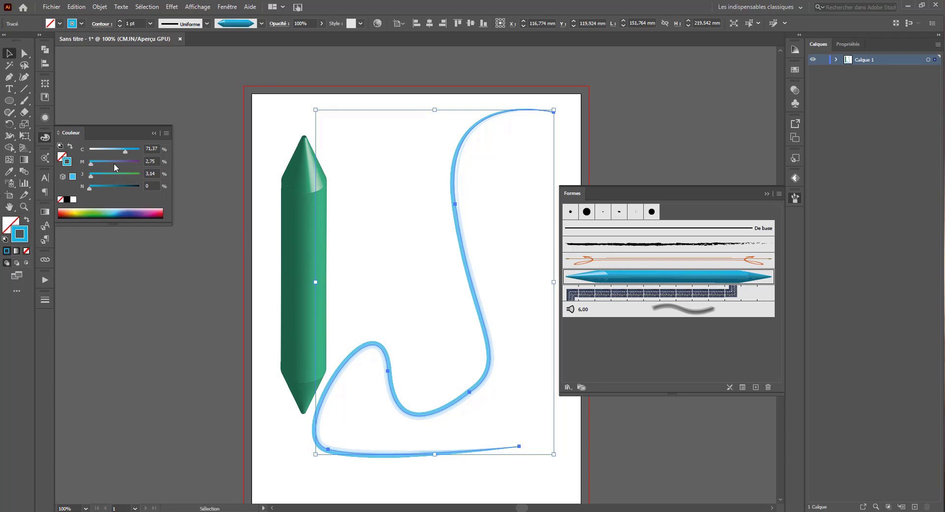
pyautogui.click(60, 212)
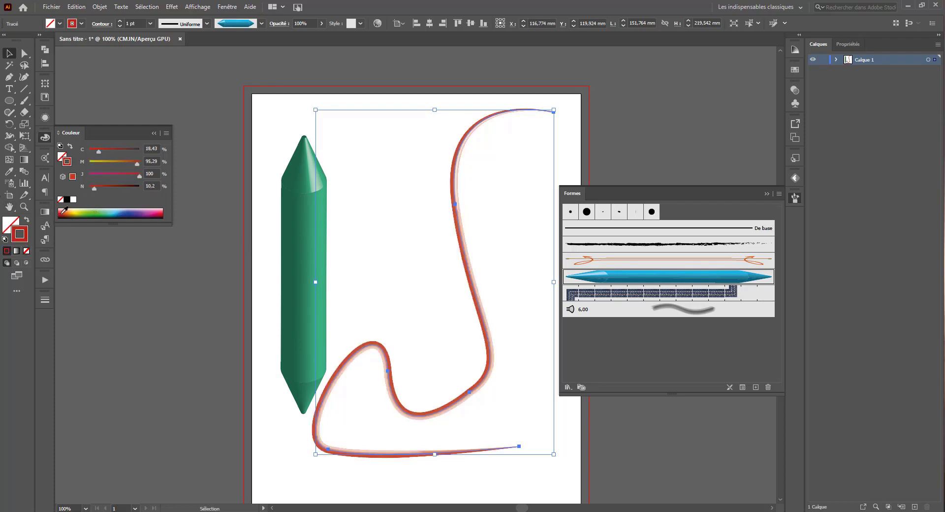
pyautogui.click(266, 274)
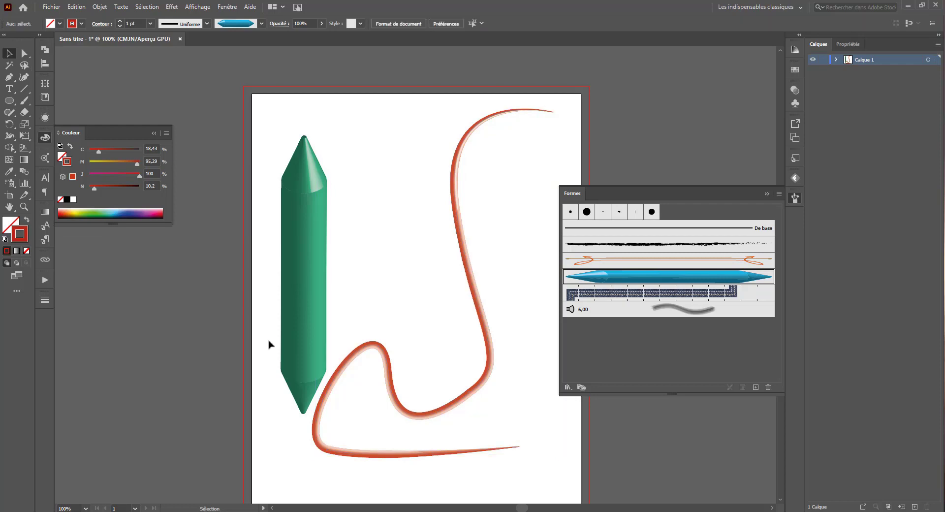
pyautogui.moveTo(392, 354); pyautogui.dragTo(403, 360)
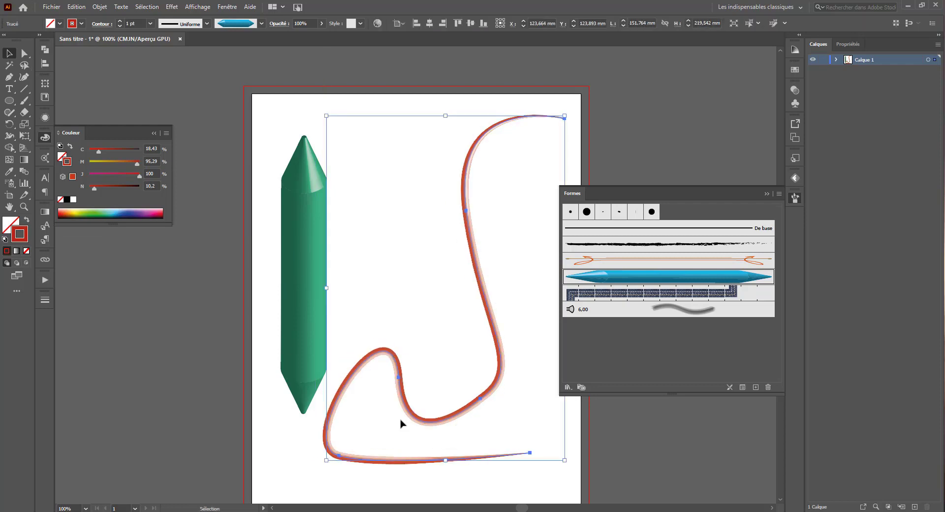
# Preview the crayon brush's colorization modes Sans, Teintes et ombres and Saturation on the selected red path
pyautogui.doubleClick(657, 287)
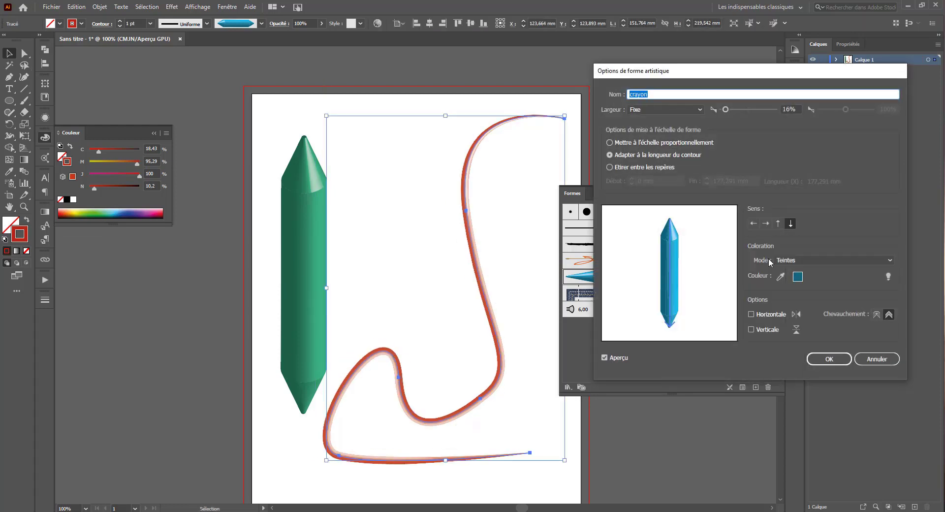
pyautogui.click(810, 260)
pyautogui.click(809, 274)
pyautogui.press('Up')
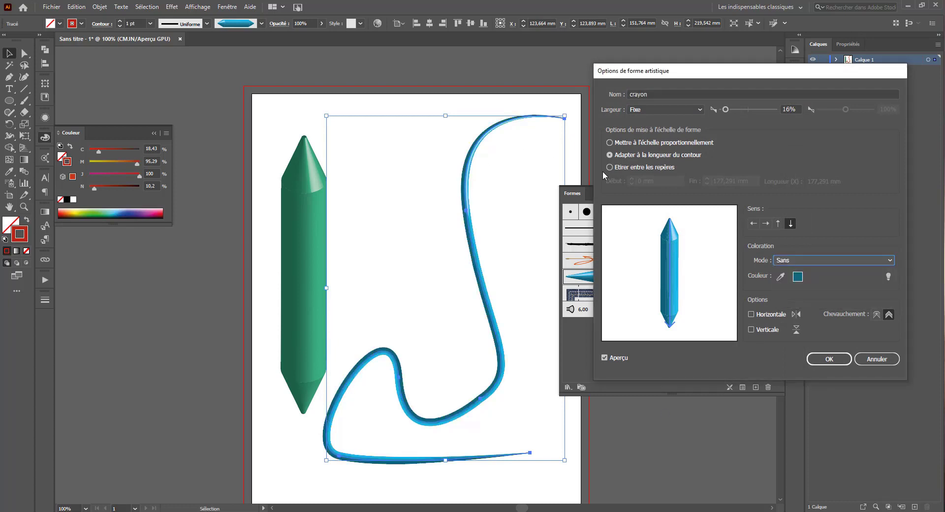
pyautogui.click(845, 261)
pyautogui.click(822, 291)
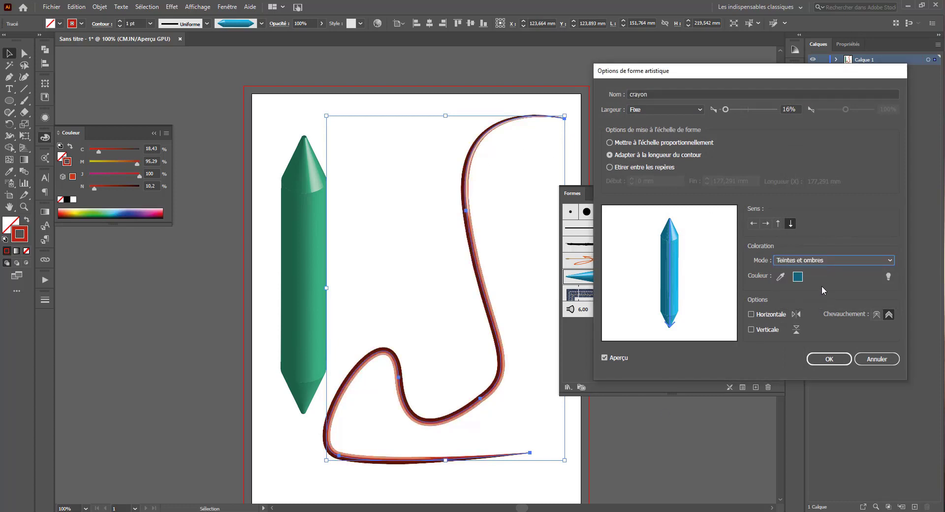
pyautogui.click(825, 259)
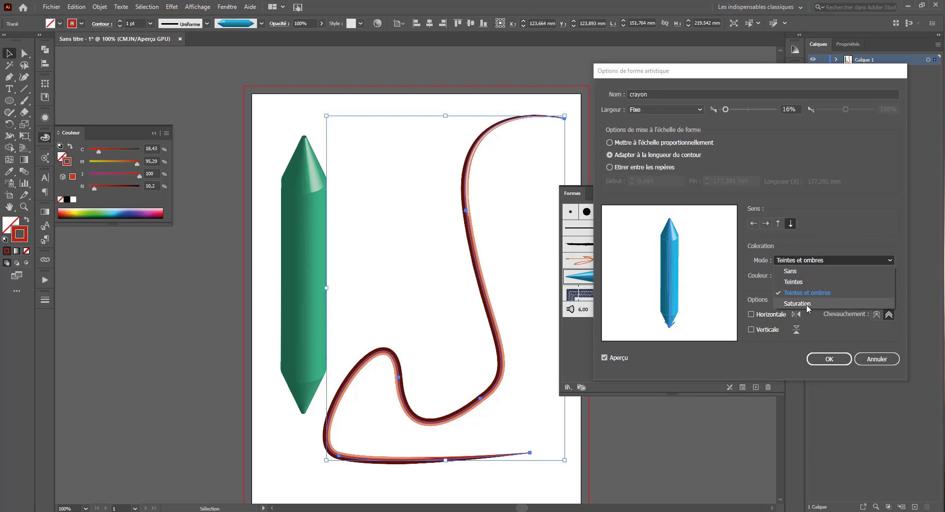
pyautogui.click(806, 304)
pyautogui.click(823, 259)
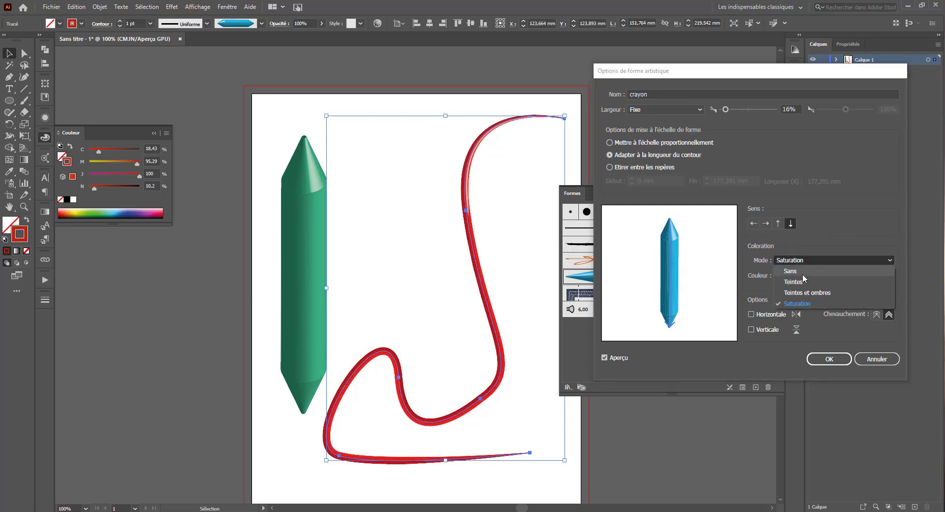
pyautogui.click(809, 269)
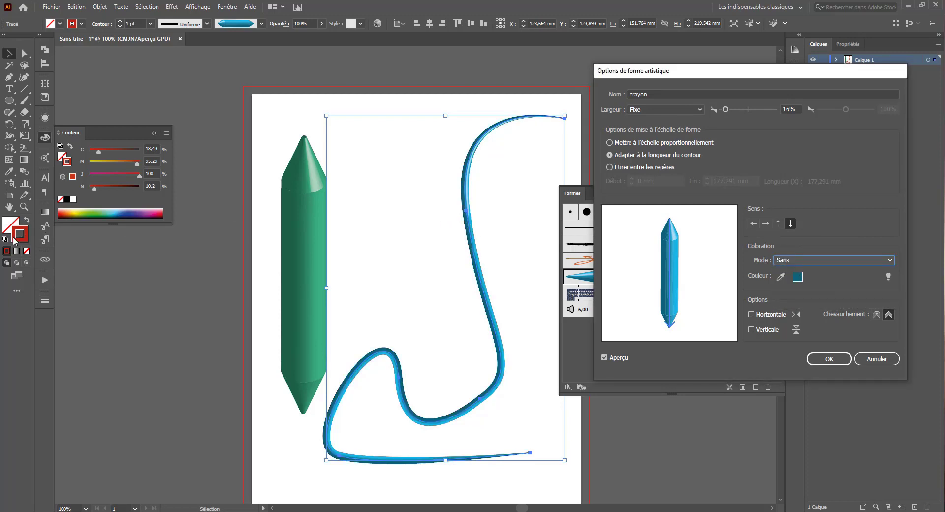
# Compare the Teintes et ombres and Saturation modes with Teintes, and save the crayon brush with its colorization set to Teintes
pyautogui.click(846, 260)
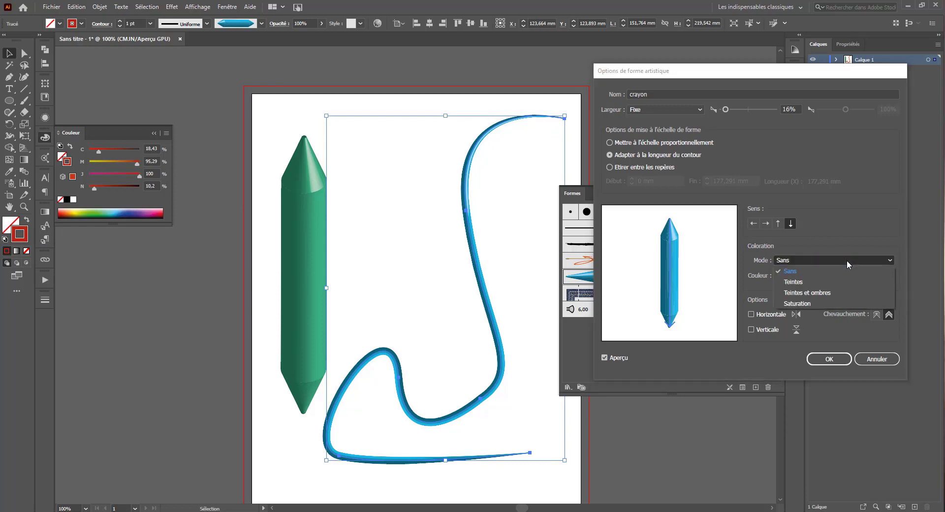
pyautogui.click(818, 281)
pyautogui.click(819, 261)
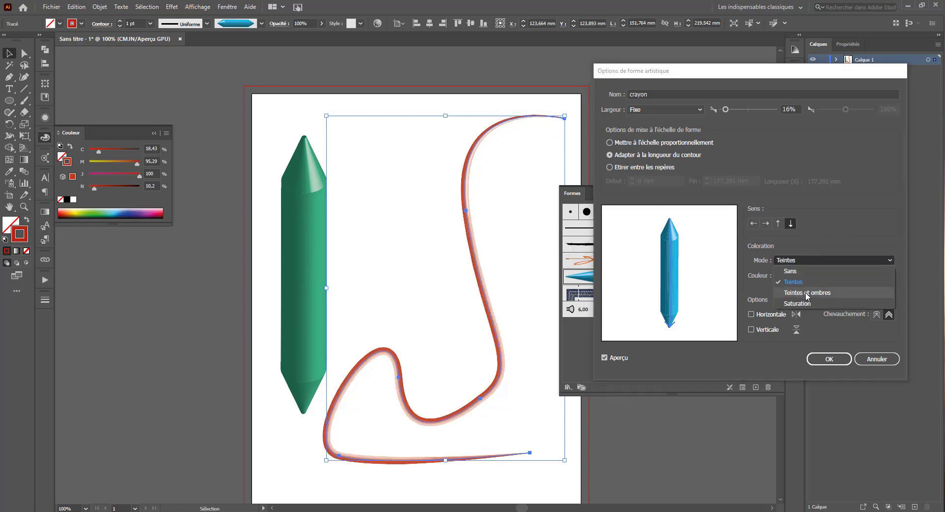
pyautogui.click(806, 294)
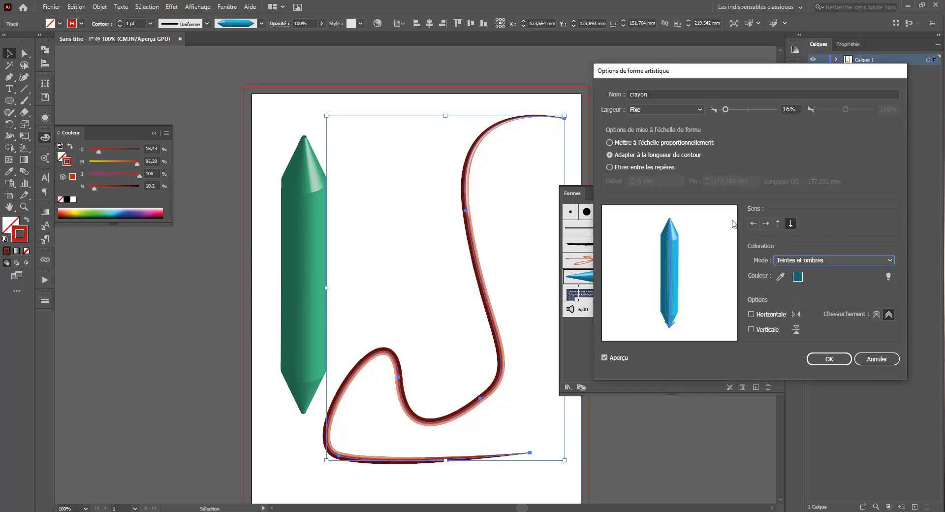
pyautogui.click(830, 260)
pyautogui.click(791, 281)
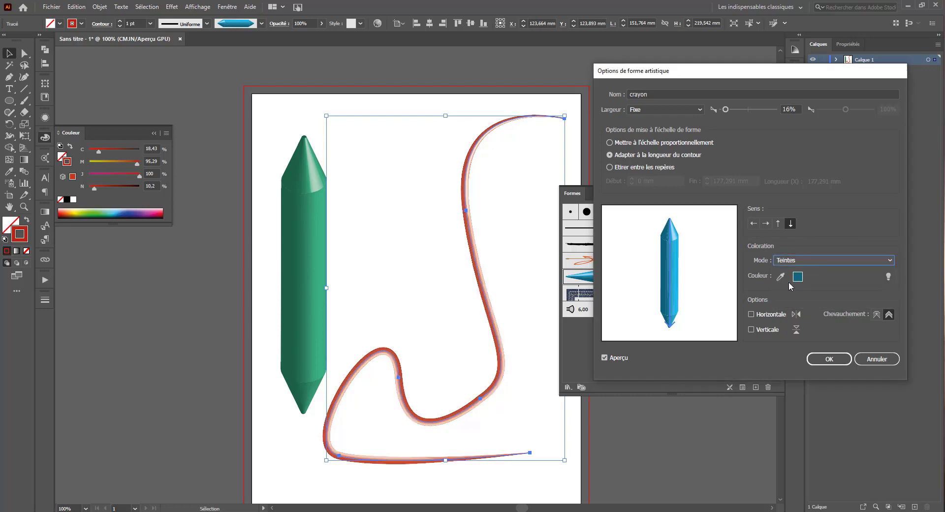
pyautogui.click(816, 261)
pyautogui.click(800, 303)
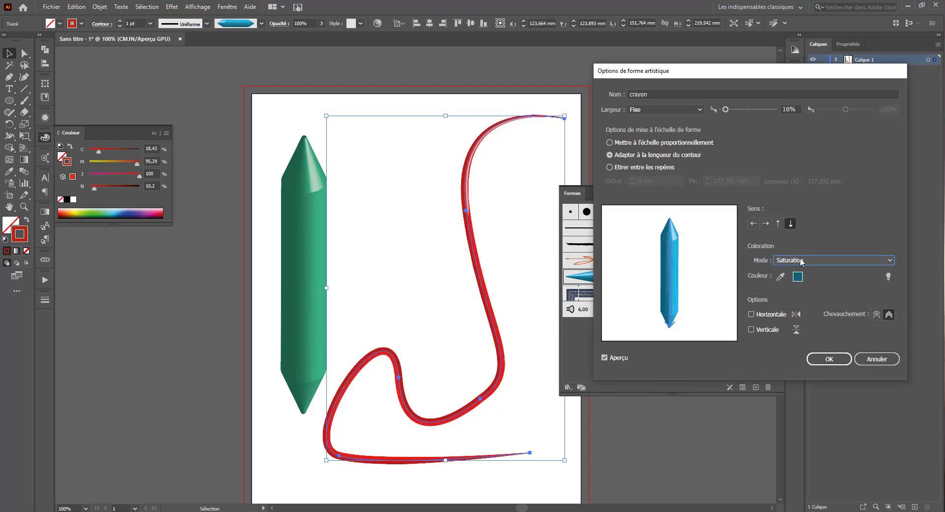
pyautogui.click(802, 260)
pyautogui.click(792, 282)
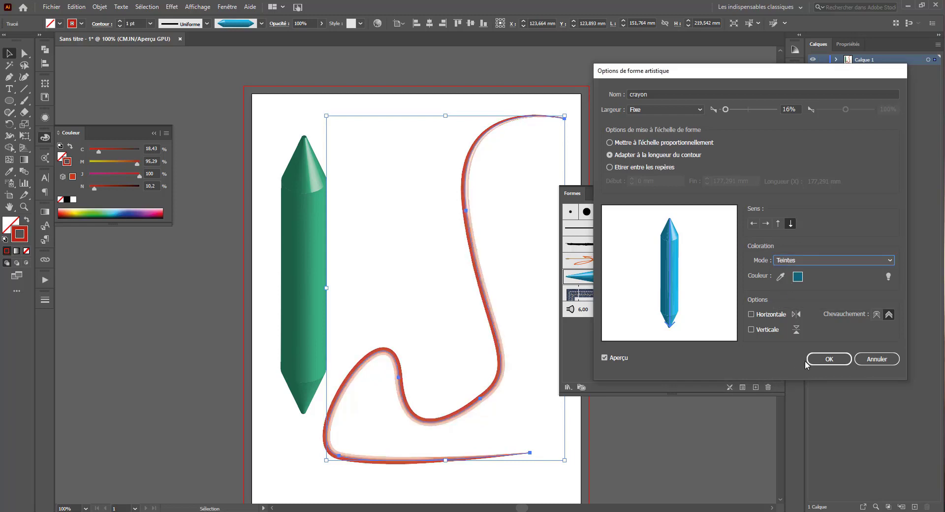
pyautogui.click(830, 358)
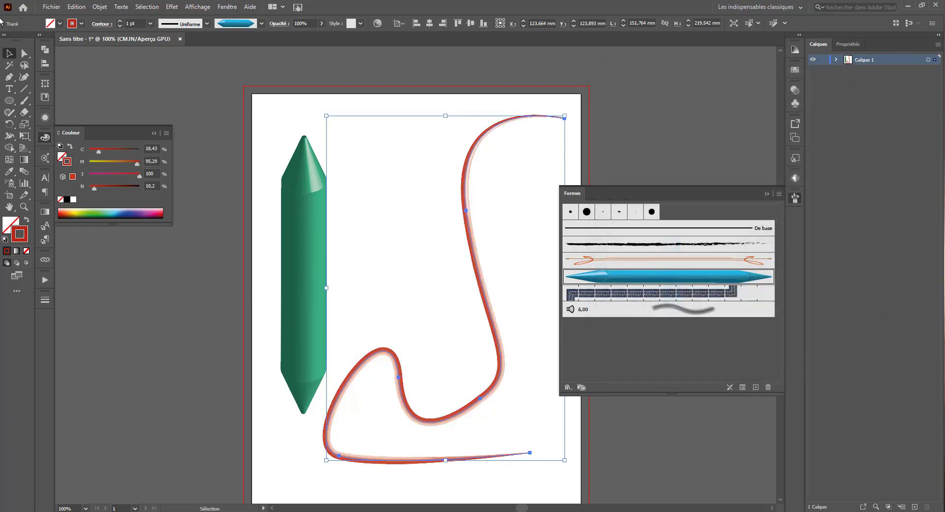
# Draw a short wavy path across the page's upper edge with the Pen tool and apply the crayon brush to it
pyautogui.click(9, 77)
pyautogui.hotkey('ctrl', 'shift', 'a')
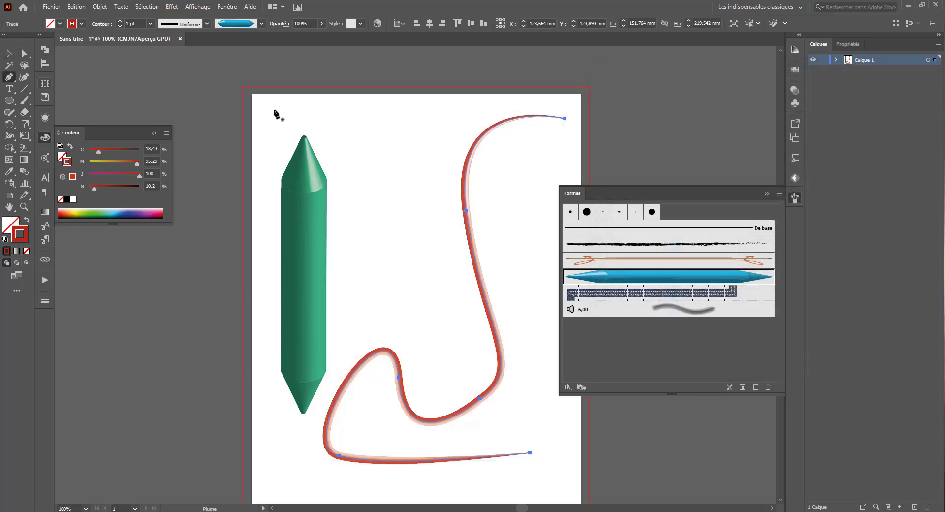
pyautogui.click(384, 83)
pyautogui.moveTo(294, 106)
pyautogui.mouseDown()
pyautogui.moveTo(279, 131)
pyautogui.moveTo(230, 102)
pyautogui.moveTo(160, 124)
pyautogui.mouseUp()
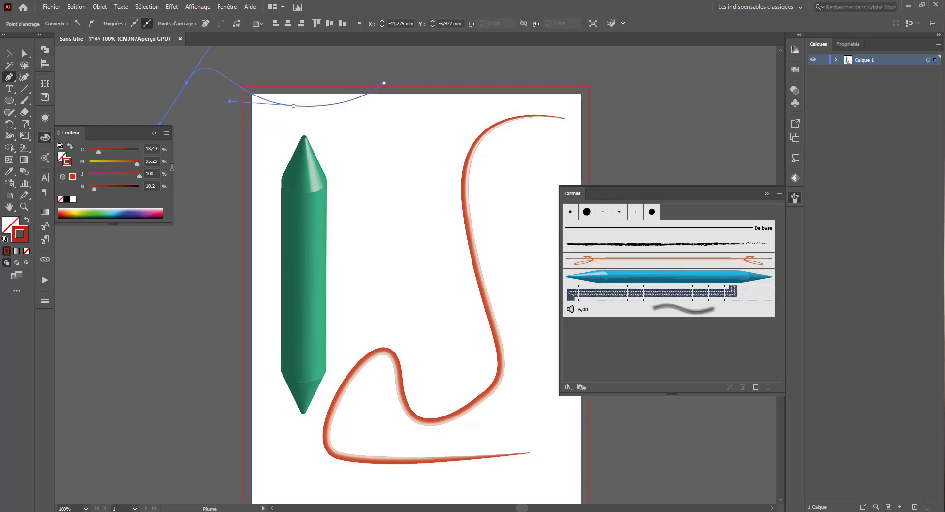
pyautogui.click(613, 283)
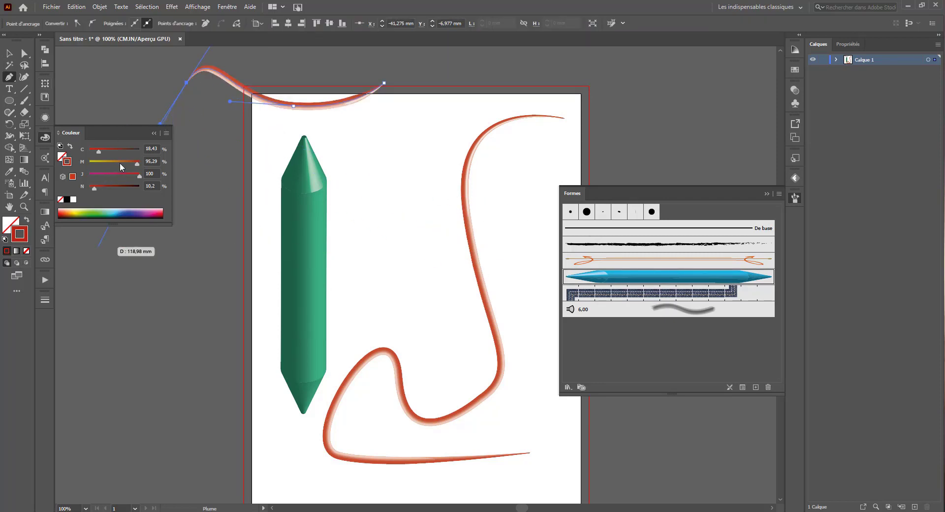
# Recolour the short wavy path's stroke dark olive with magenta at 0% and black at 83%, and deselect it
pyautogui.moveTo(137, 163)
pyautogui.mouseDown()
pyautogui.moveTo(89, 163)
pyautogui.moveTo(131, 188)
pyautogui.mouseUp()
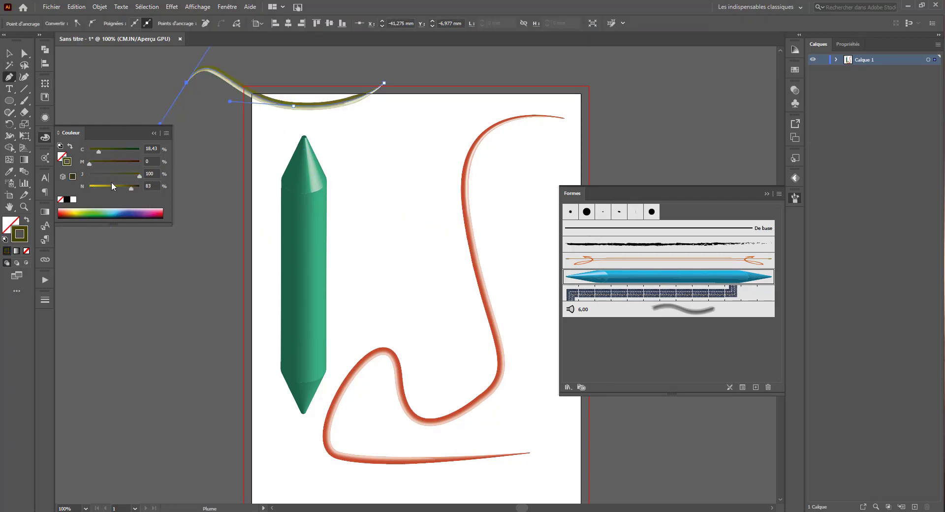
pyautogui.click(9, 53)
pyautogui.click(119, 79)
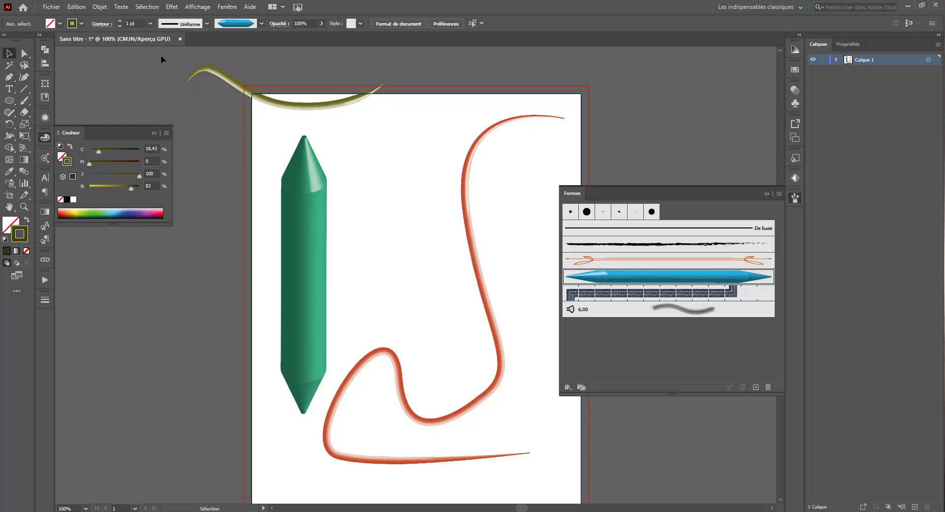
# Delete the green 3D pencil, the short olive wave and the long red path to empty the artboard
pyautogui.moveTo(162, 60)
pyautogui.mouseDown()
pyautogui.moveTo(334, 183)
pyautogui.moveTo(493, 179)
pyautogui.moveTo(363, 217)
pyautogui.mouseUp()
pyautogui.press('Delete')
pyautogui.click(466, 209)
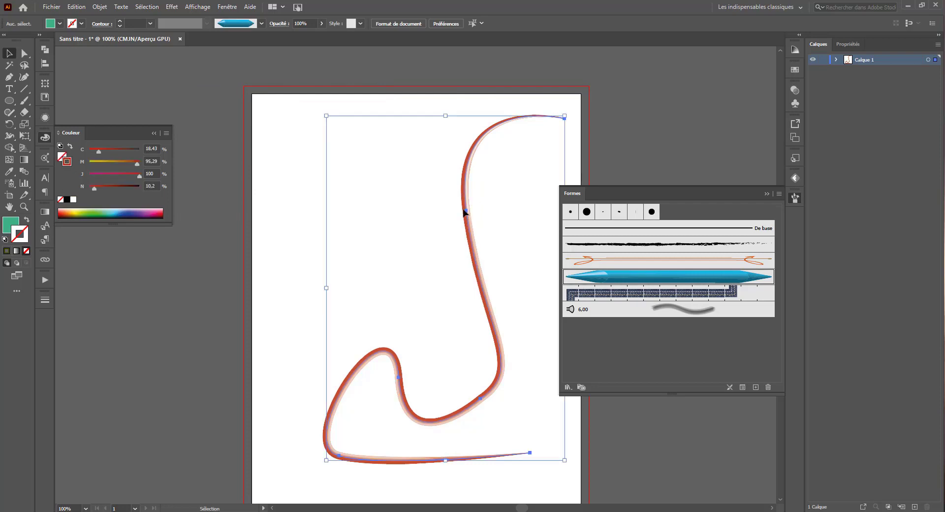
pyautogui.press('Delete')
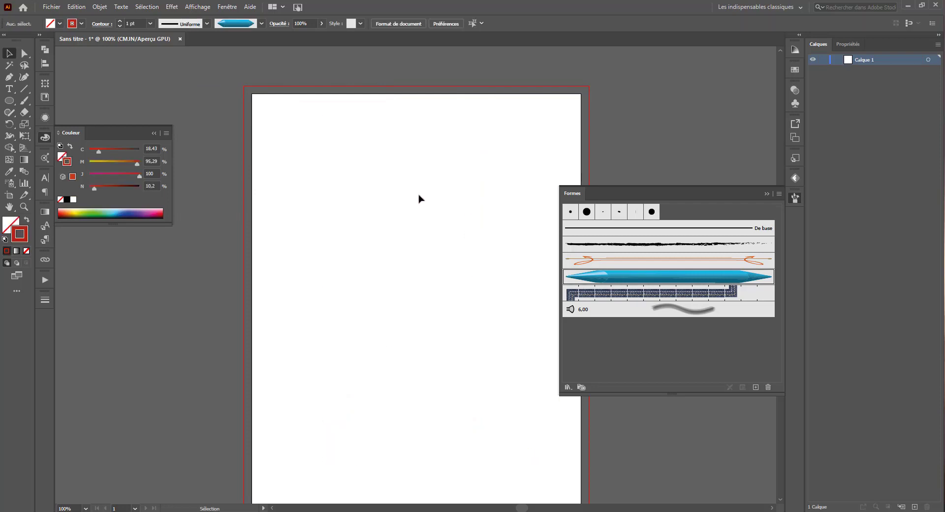
# Draw an open A-shaped path with an arch, a sharp lower corner and a loop back across it, and apply the crayon brush
pyautogui.click(9, 77)
pyautogui.click(306, 324)
pyautogui.moveTo(343, 129); pyautogui.dragTo(433, 259)
pyautogui.hotkey('ctrl', 'z')
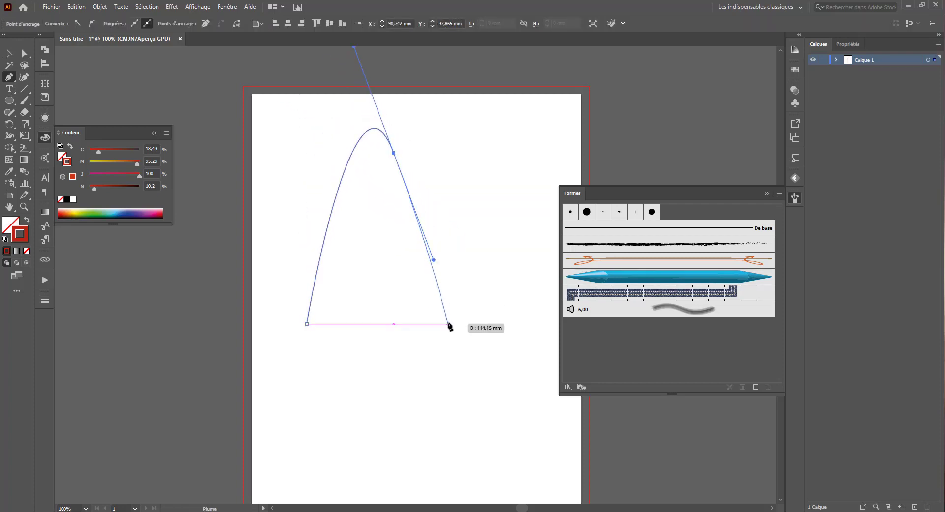
pyautogui.moveTo(448, 324); pyautogui.dragTo(430, 327)
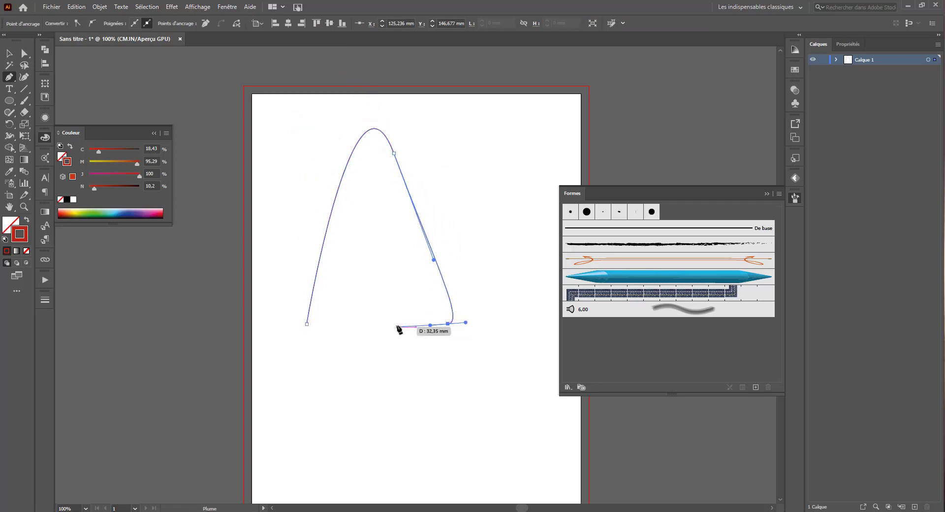
pyautogui.hotkey('ctrl', 'z')
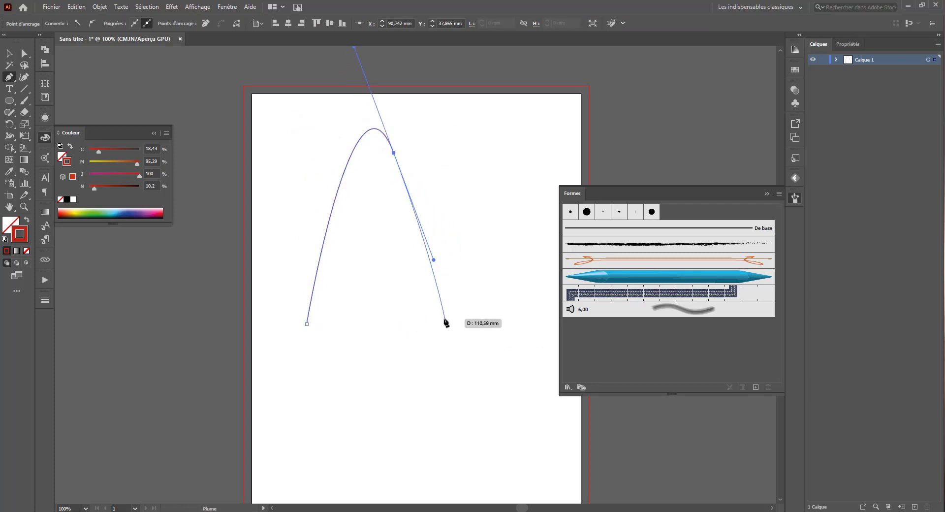
pyautogui.click(445, 323)
pyautogui.moveTo(487, 216); pyautogui.dragTo(291, 225)
pyautogui.click(652, 283)
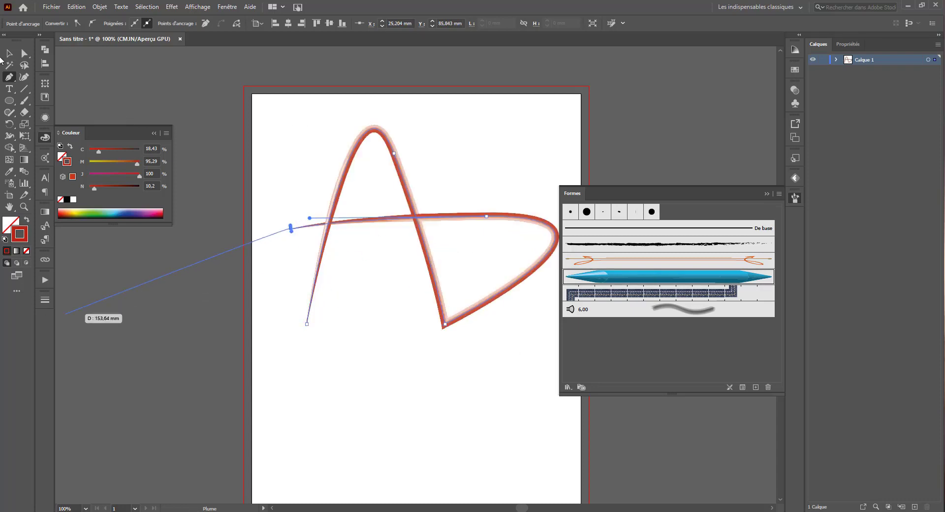
# Reshape the A-shaped path with Direct Selection, pulling its outer loop inward and adjusting the handle at the sharp lower corner
pyautogui.click(8, 53)
pyautogui.click(24, 53)
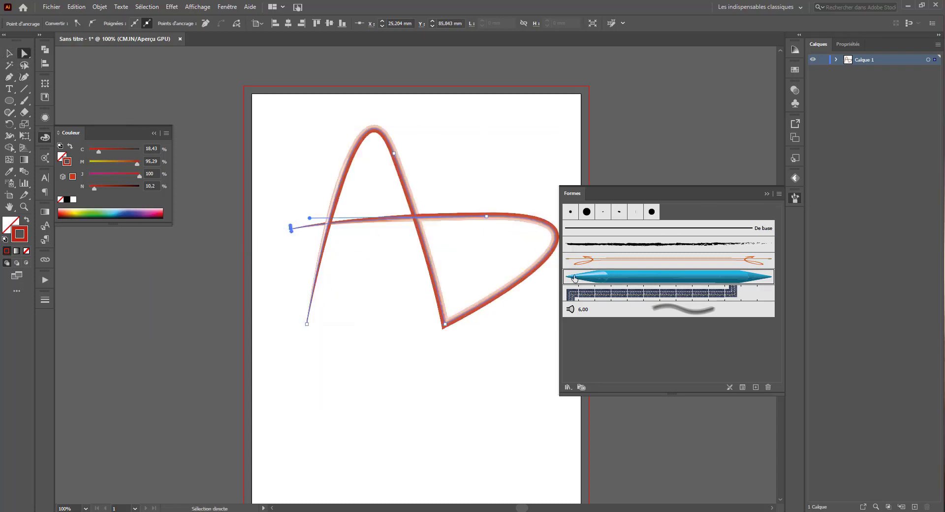
pyautogui.moveTo(559, 332); pyautogui.dragTo(613, 332)
pyautogui.click(556, 238)
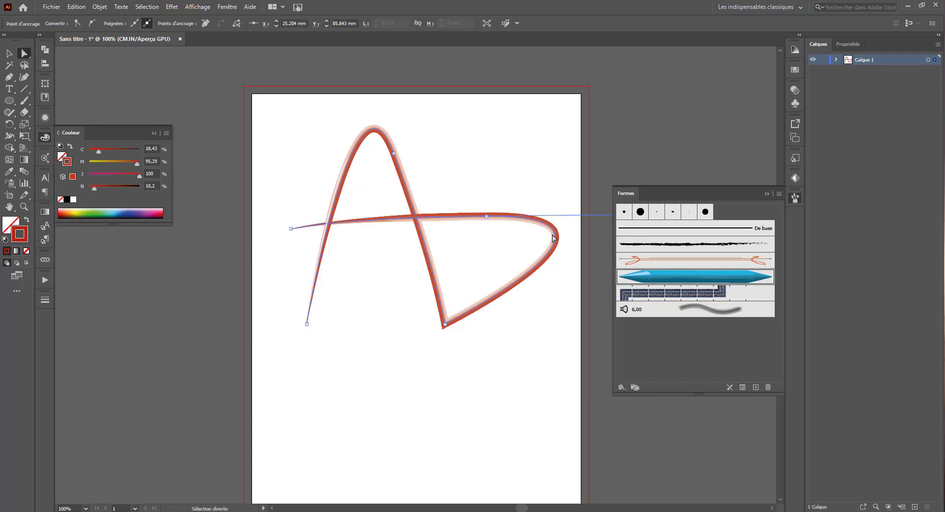
pyautogui.moveTo(556, 238)
pyautogui.mouseDown()
pyautogui.moveTo(512, 247)
pyautogui.moveTo(518, 239)
pyautogui.mouseUp()
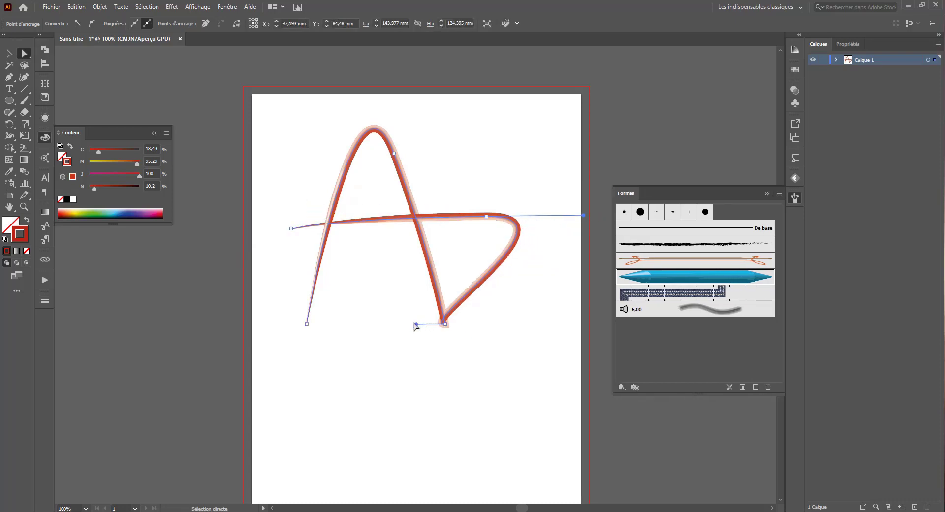
pyautogui.moveTo(415, 326); pyautogui.dragTo(459, 320)
pyautogui.click(393, 414)
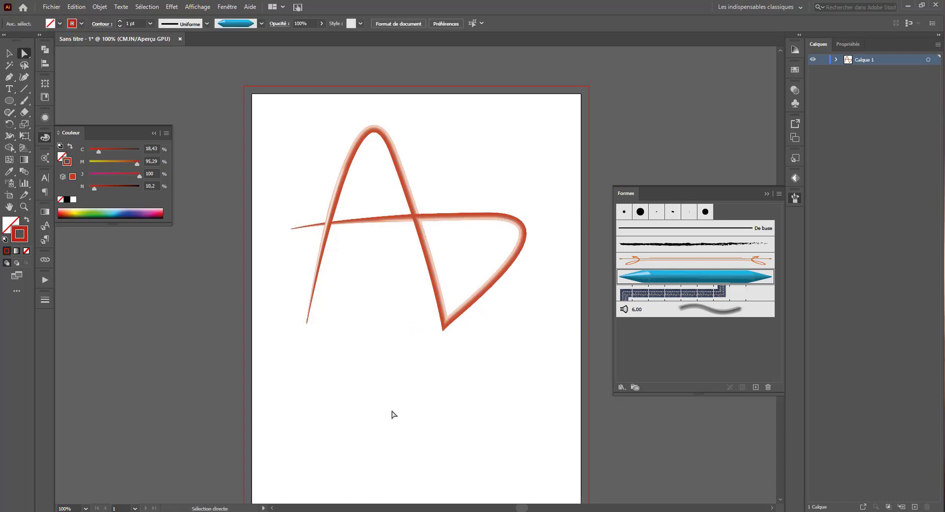
# Delete the descending segment of the A-shaped path and the remaining pieces of the path
pyautogui.click(403, 176)
pyautogui.press('Delete')
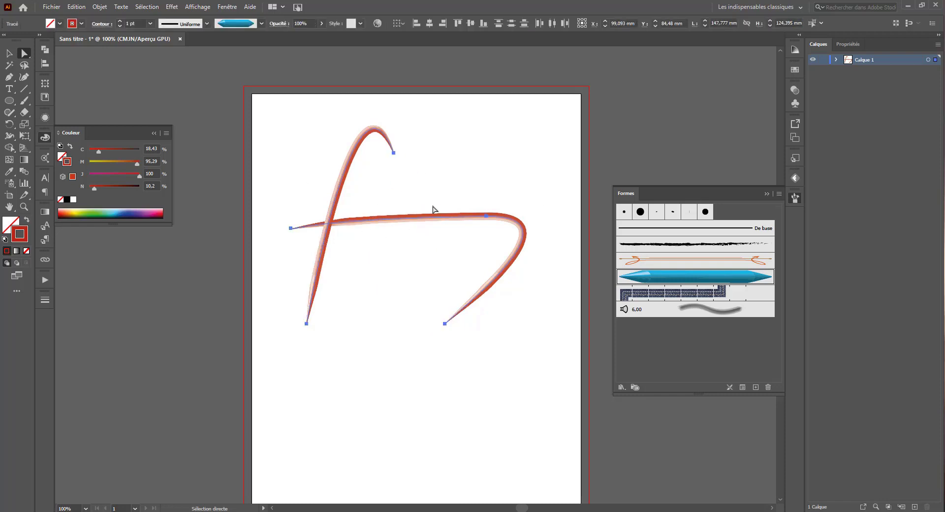
pyautogui.moveTo(453, 159); pyautogui.dragTo(294, 287)
pyautogui.press('Delete')
pyautogui.press('Delete')
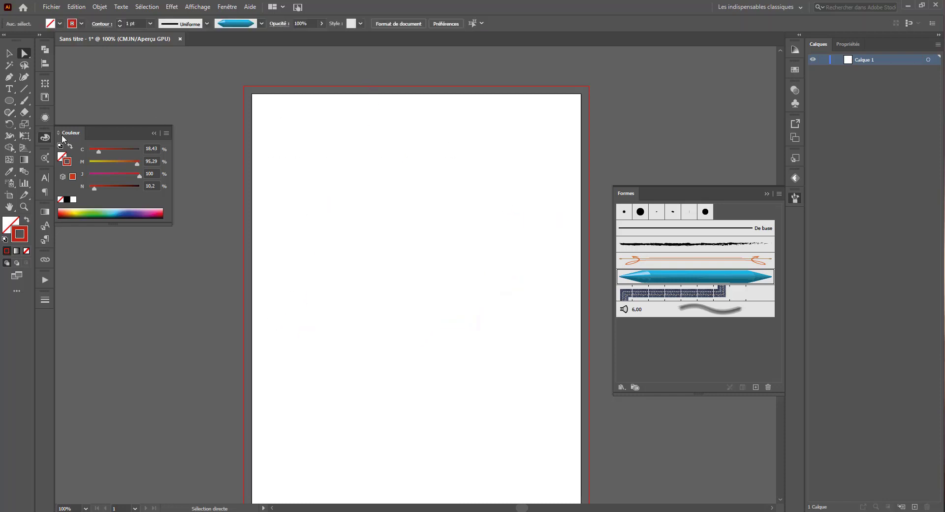
# Draw an open S-shaped path with the Pen tool from the page's upper right down to its lower middle
pyautogui.click(8, 77)
pyautogui.click(512, 167)
pyautogui.moveTo(375, 313); pyautogui.dragTo(404, 376)
pyautogui.moveTo(362, 426); pyautogui.dragTo(308, 436)
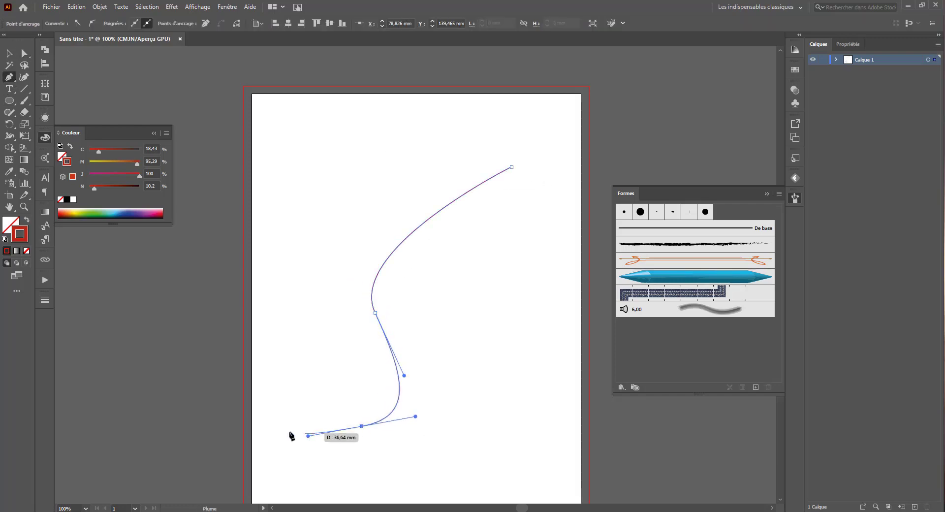
# Apply a linear gradient to the S-shaped path's stroke and set its start stop to magenta in CMYK mode
pyautogui.click(42, 215)
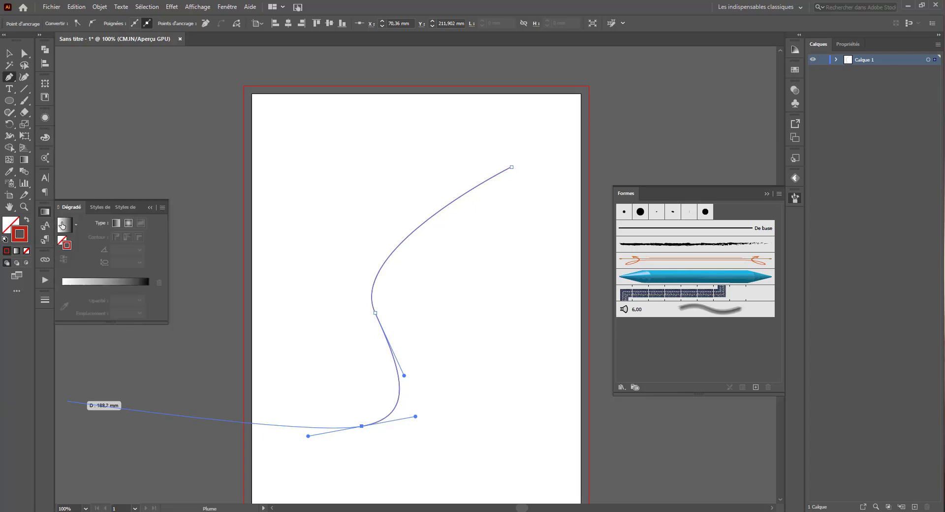
pyautogui.click(62, 225)
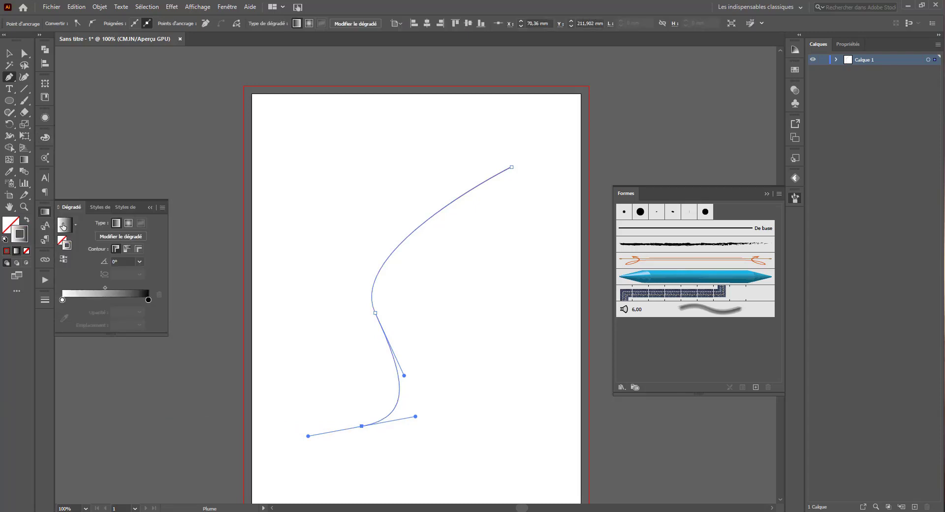
pyautogui.click(62, 300)
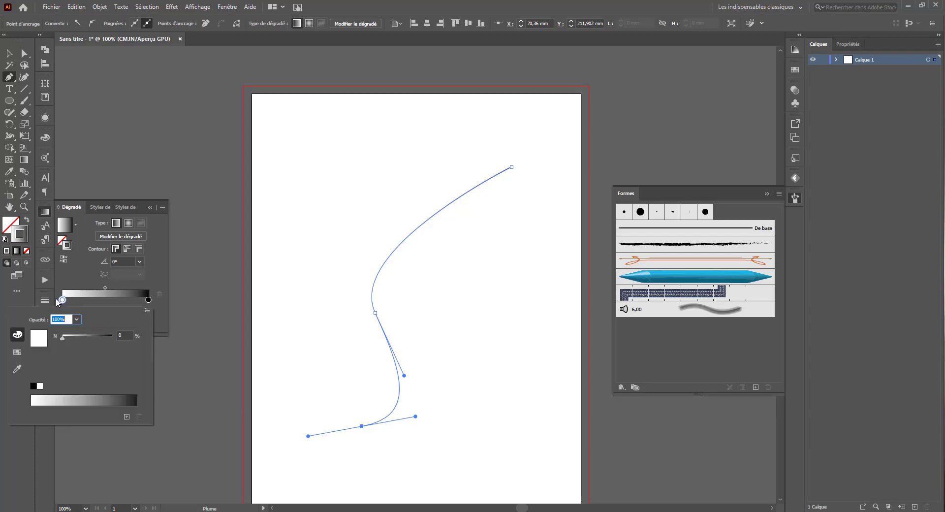
pyautogui.click(147, 310)
pyautogui.click(177, 346)
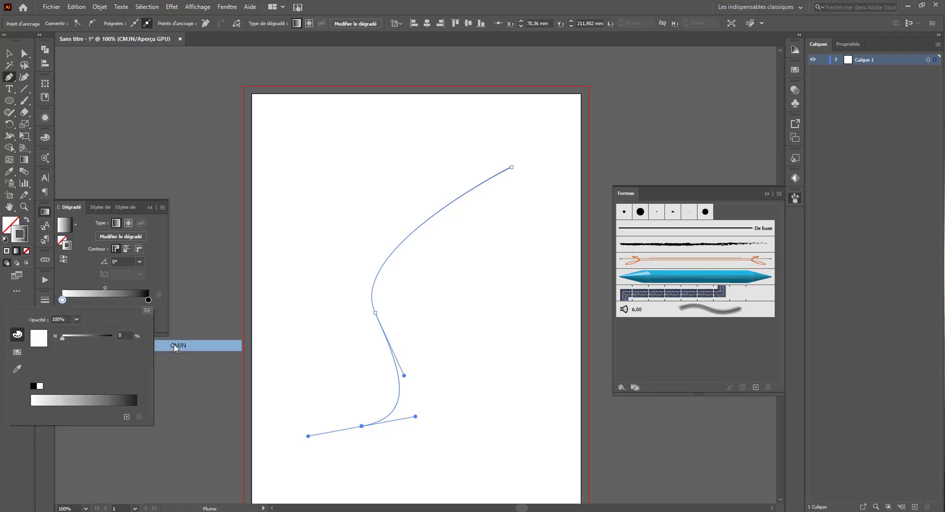
pyautogui.moveTo(88, 348); pyautogui.dragTo(111, 349)
# Set the gradient's end stop to a dark magenta in CMYK mode, with magenta at 100% and black at 67%
pyautogui.click(149, 300)
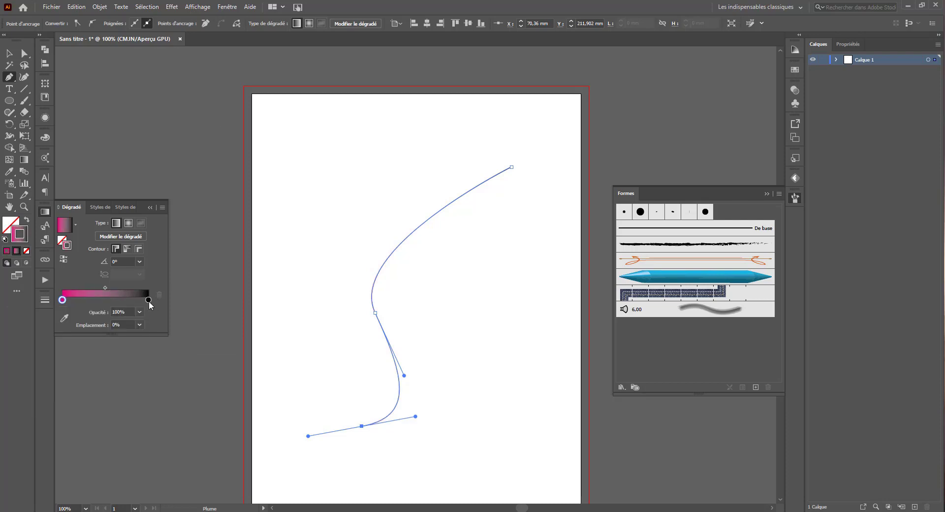
pyautogui.doubleClick(148, 300)
pyautogui.click(147, 310)
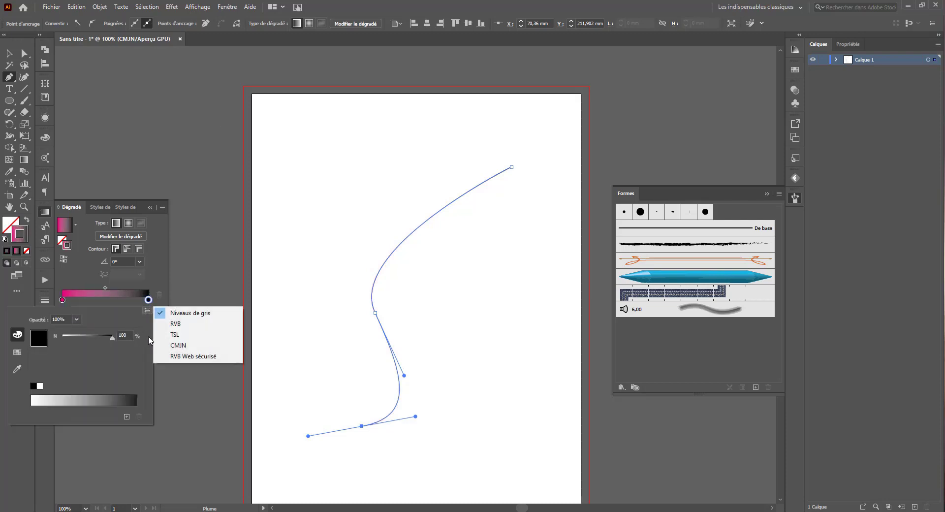
pyautogui.click(172, 348)
pyautogui.moveTo(81, 373); pyautogui.dragTo(132, 359)
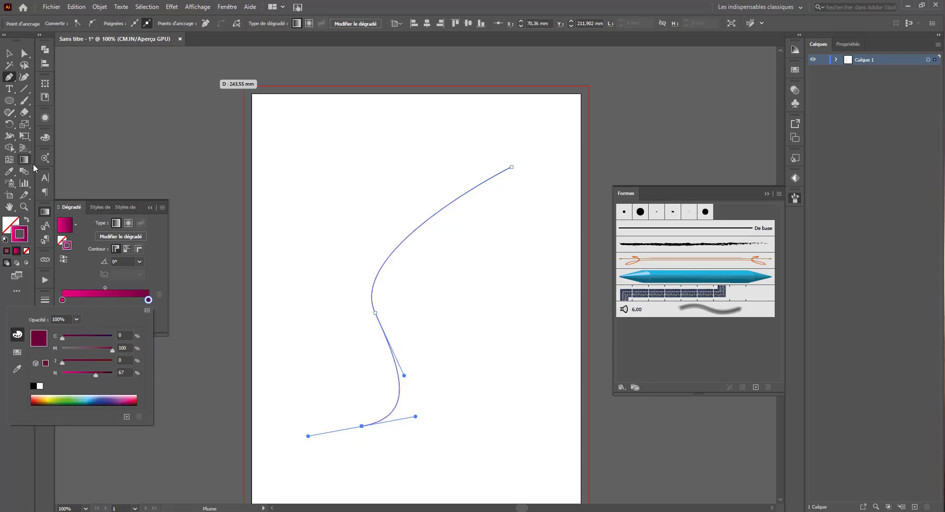
pyautogui.click(71, 264)
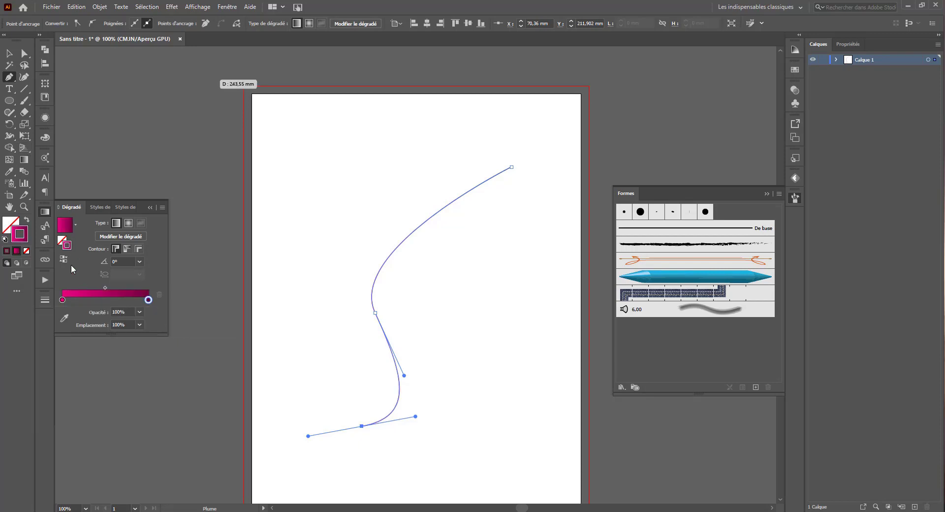
# Set the S-shaped path's stroke weight to 14 pt
pyautogui.click(847, 44)
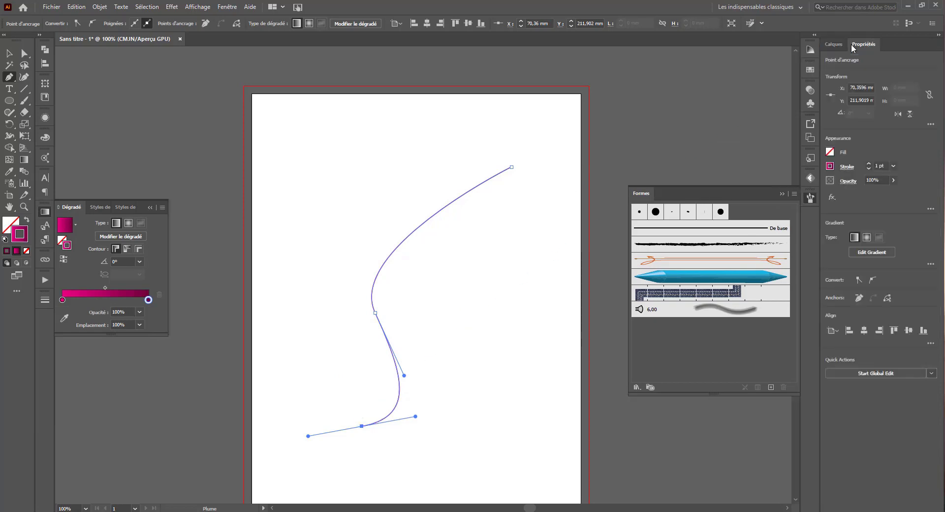
pyautogui.click(229, 5)
pyautogui.click(906, 44)
pyautogui.click(869, 164)
pyautogui.click(869, 164)
pyautogui.click(868, 164)
pyautogui.click(869, 164)
pyautogui.click(868, 164)
pyautogui.click(869, 164)
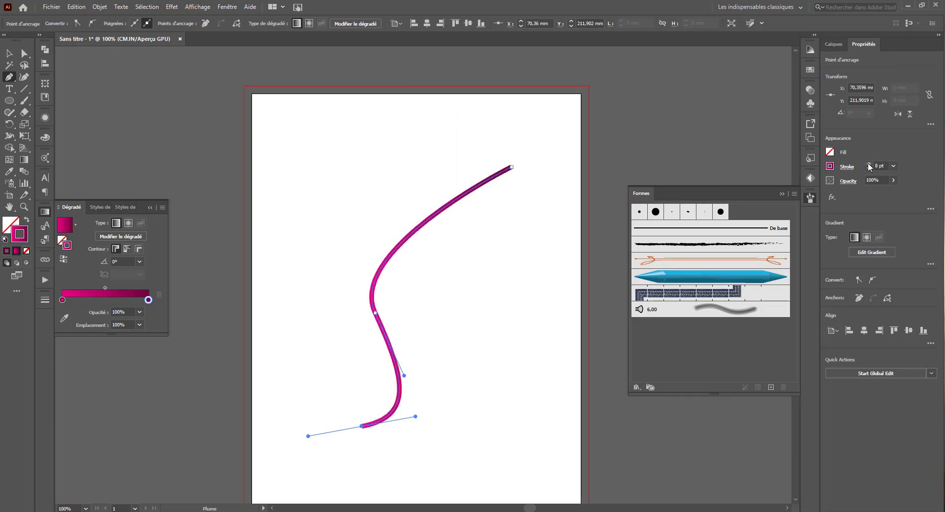
pyautogui.click(868, 164)
pyautogui.click(869, 164)
pyautogui.click(869, 164)
pyautogui.click(869, 163)
pyautogui.click(868, 164)
pyautogui.click(869, 164)
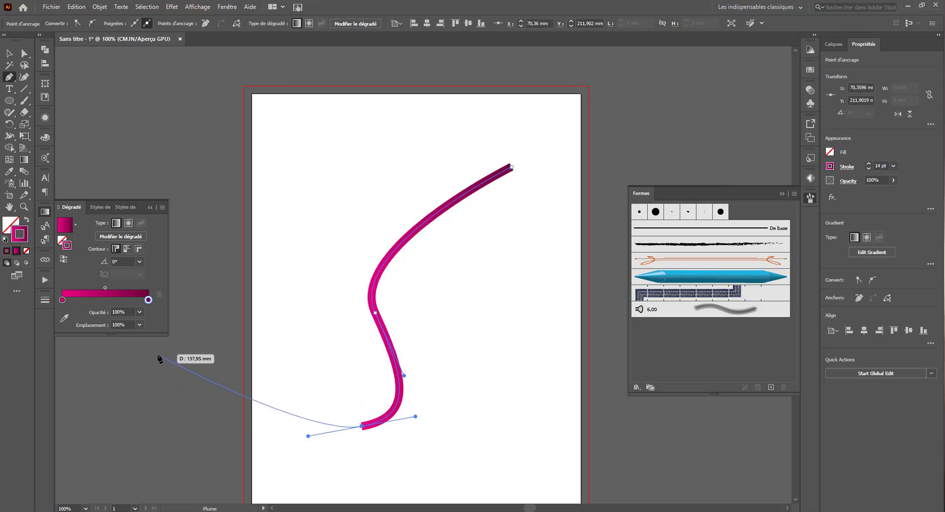
# Try the gradient along the S-shaped path's stroke, apply it across the stroke instead, and reverse its colors
pyautogui.click(127, 249)
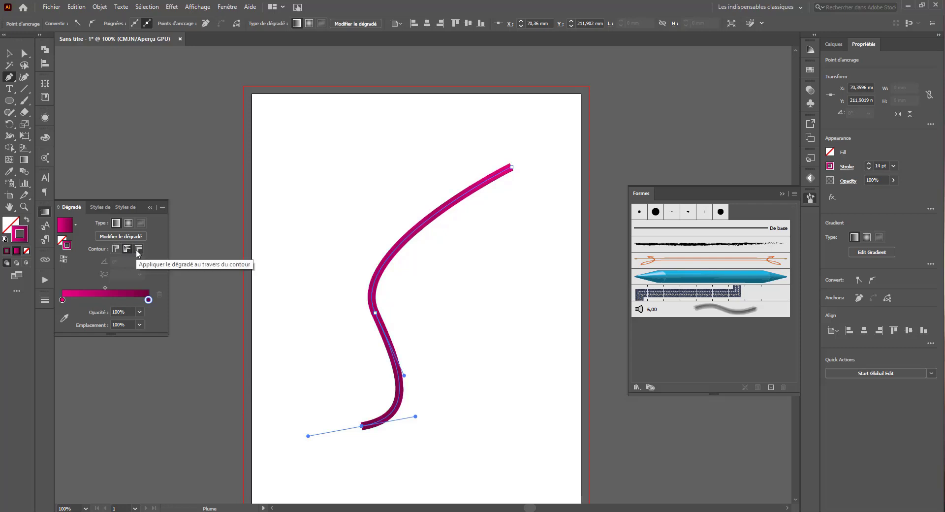
pyautogui.click(137, 250)
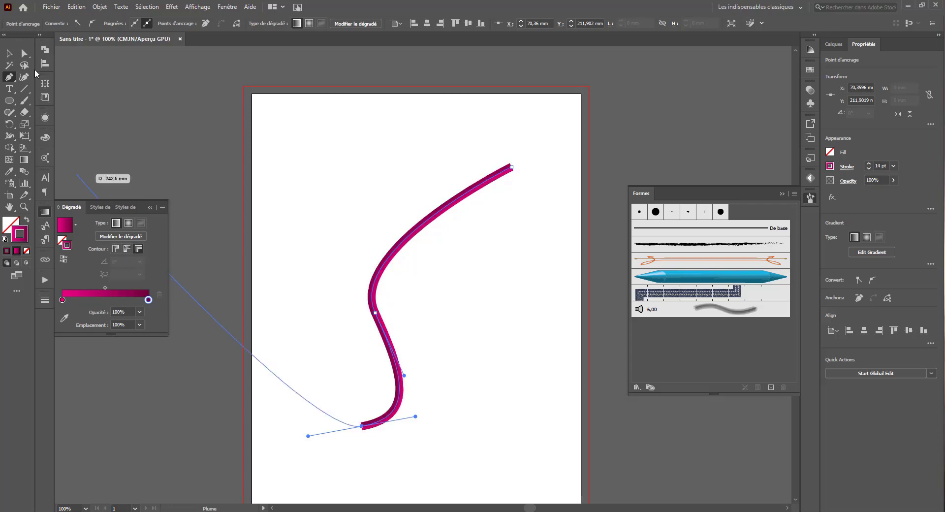
pyautogui.press('v')
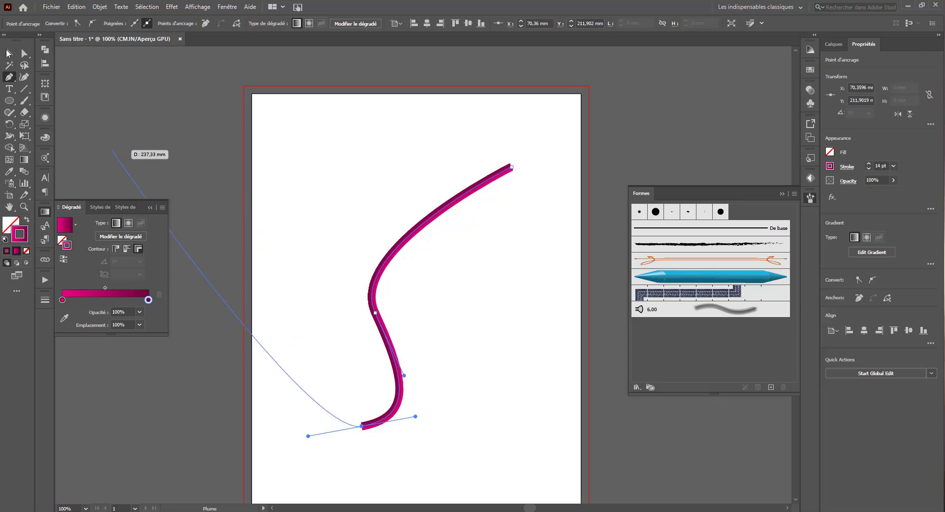
pyautogui.click(321, 146)
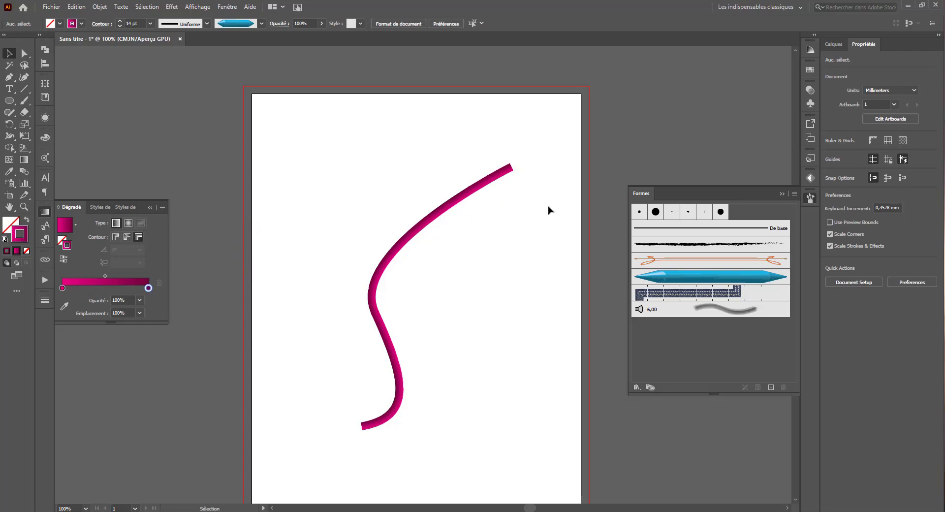
pyautogui.click(446, 212)
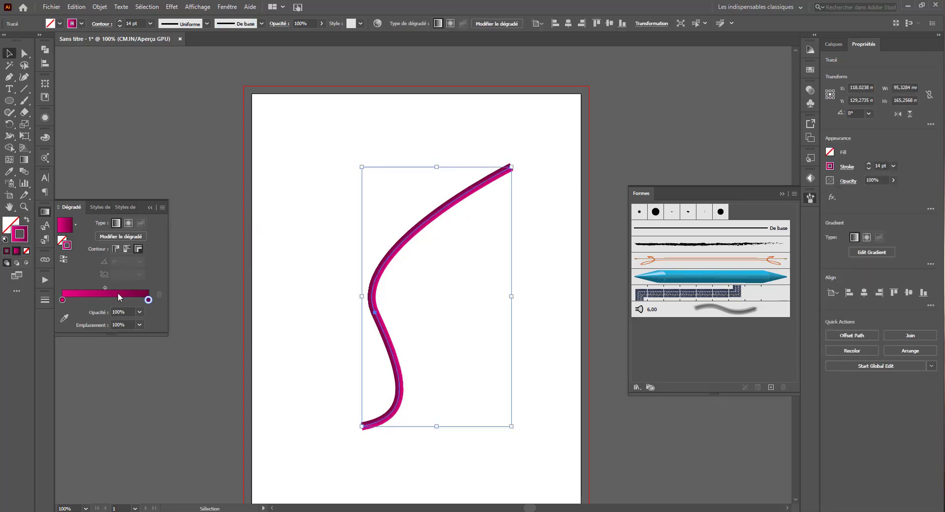
pyautogui.click(63, 260)
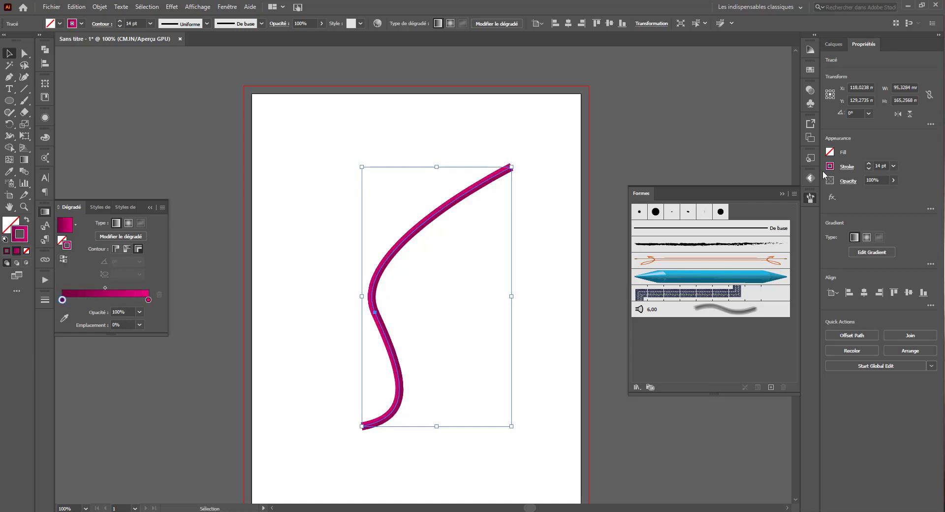
# Give the S-shaped path's stroke the lens-shaped width profile that tapers at both ends, and deselect the path
pyautogui.click(844, 169)
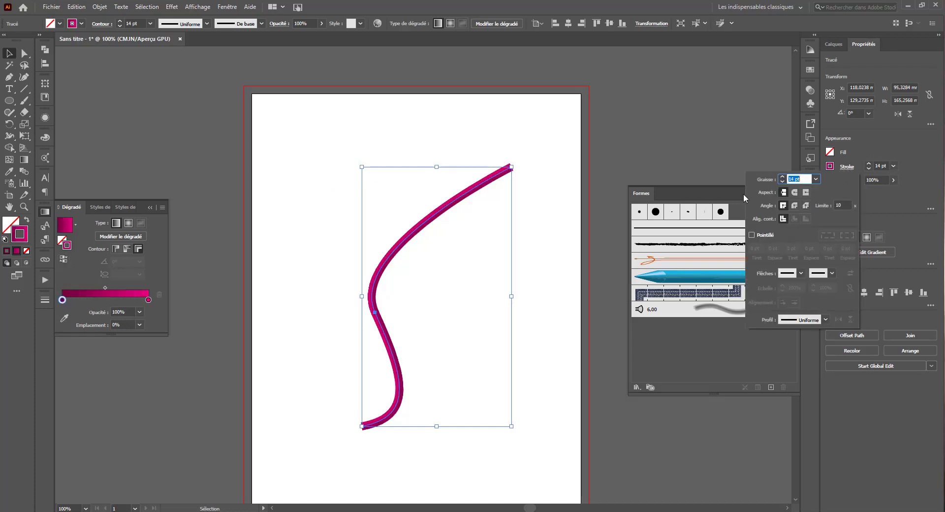
pyautogui.click(825, 319)
pyautogui.click(790, 352)
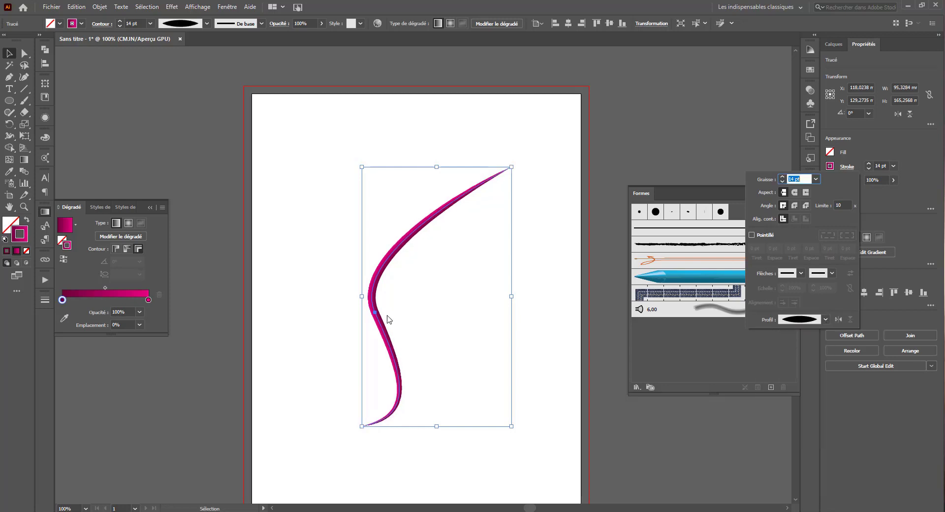
pyautogui.hotkey('ctrl', 'h')
pyautogui.click(487, 150)
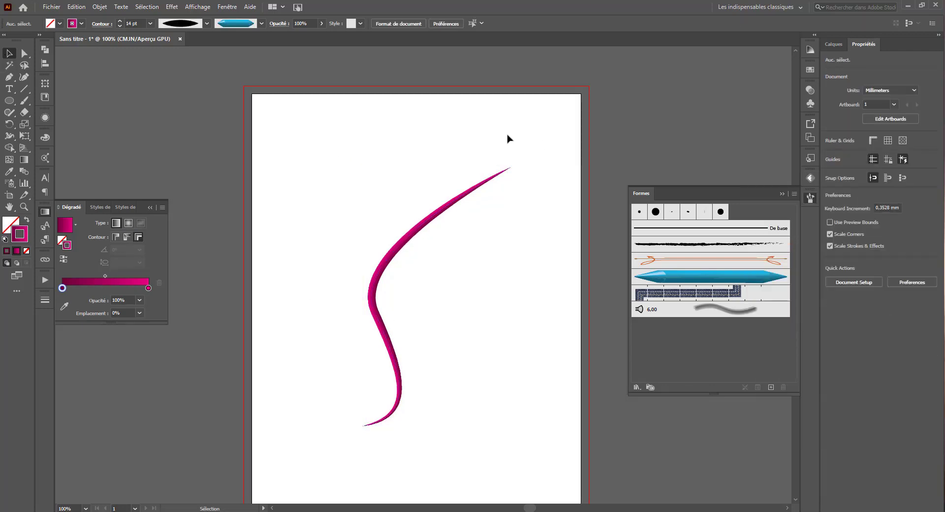
# Draw a circle about 60 mm wide in the page's upper left and give it the S-shaped path's 14 pt stroke with the gradient across it
pyautogui.click(375, 302)
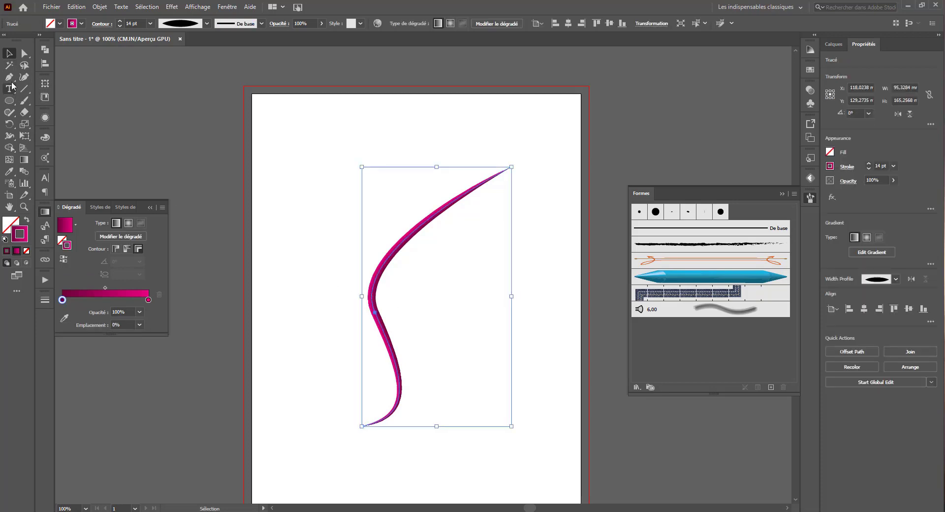
pyautogui.click(12, 102)
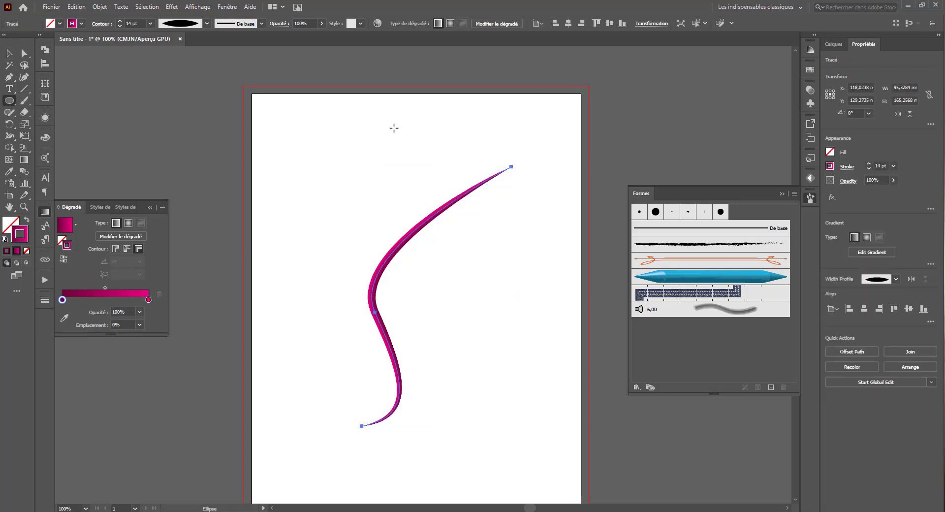
pyautogui.moveTo(364, 122)
pyautogui.mouseDown()
pyautogui.moveTo(289, 185)
pyautogui.moveTo(270, 216)
pyautogui.mouseUp()
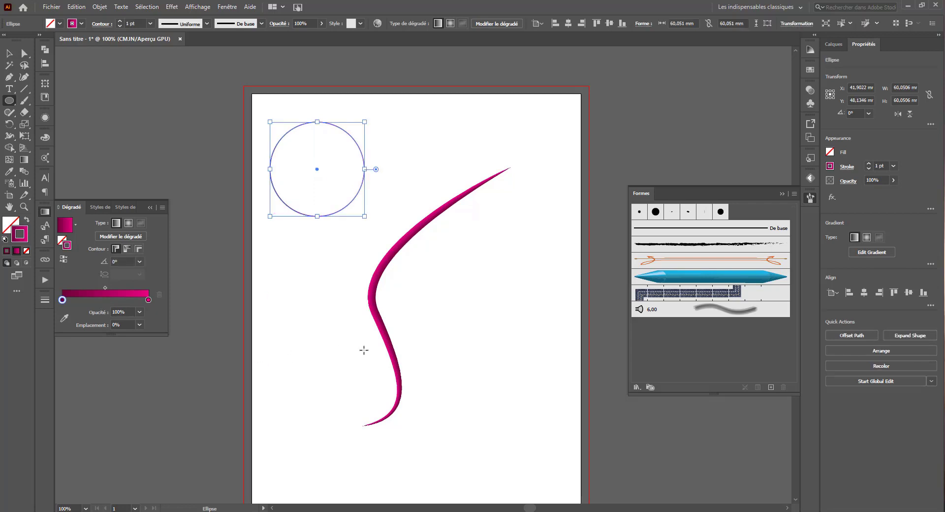
pyautogui.click(9, 171)
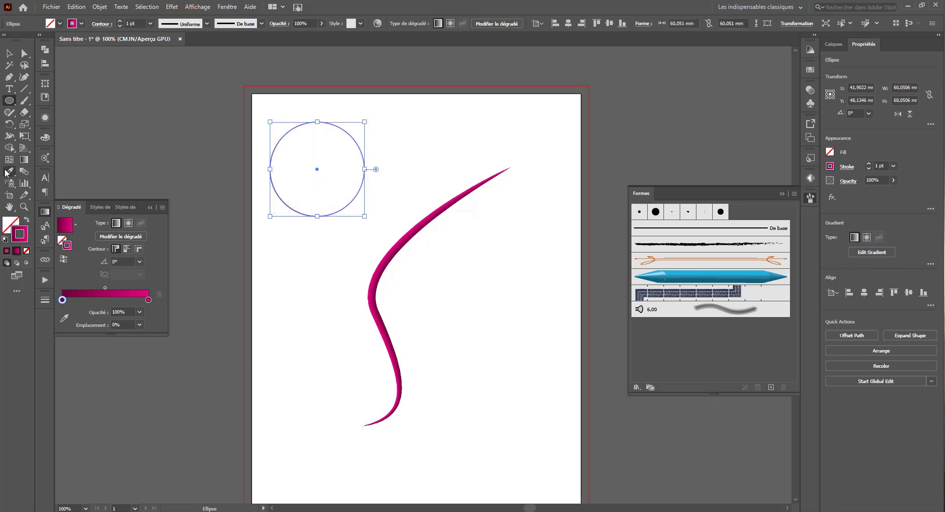
pyautogui.click(400, 238)
pyautogui.click(138, 249)
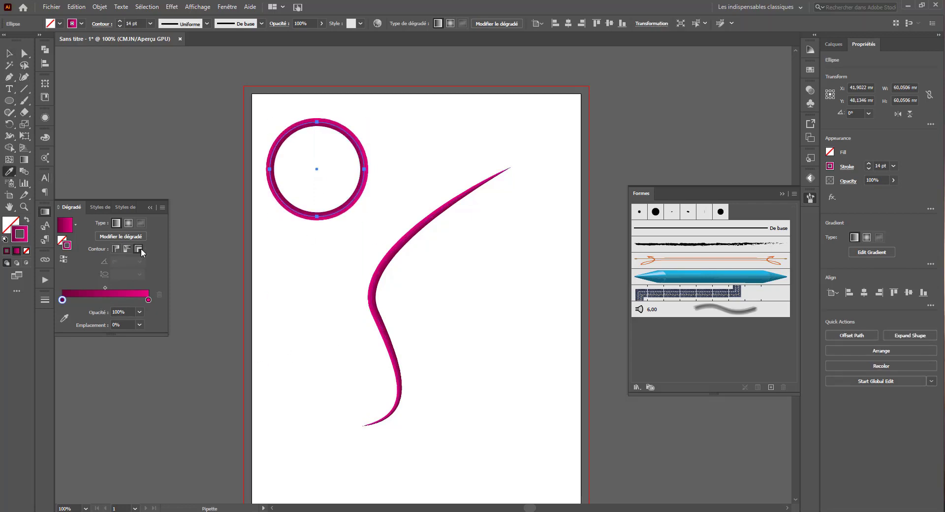
# Give the circle's stroke the lens-shaped width profile, undo the accidental grey fill, and deselect the circle
pyautogui.click(847, 167)
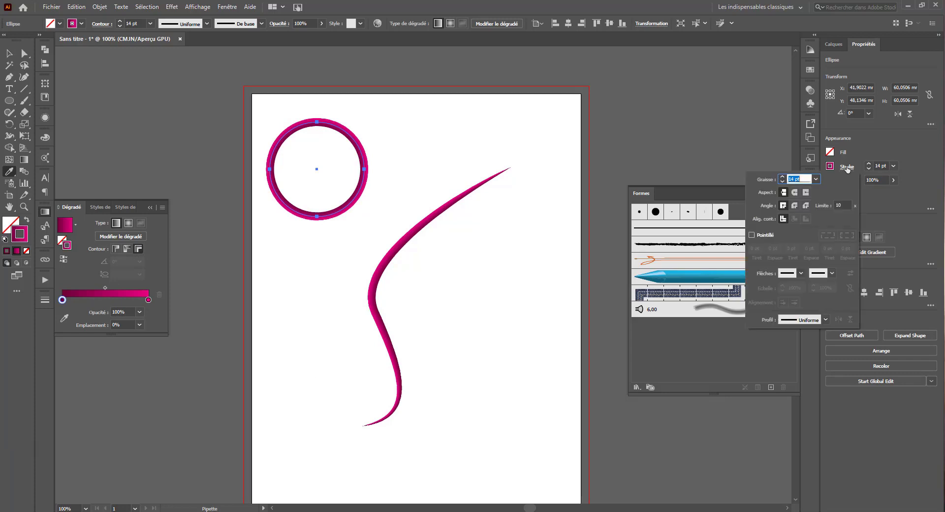
pyautogui.click(826, 320)
pyautogui.click(795, 350)
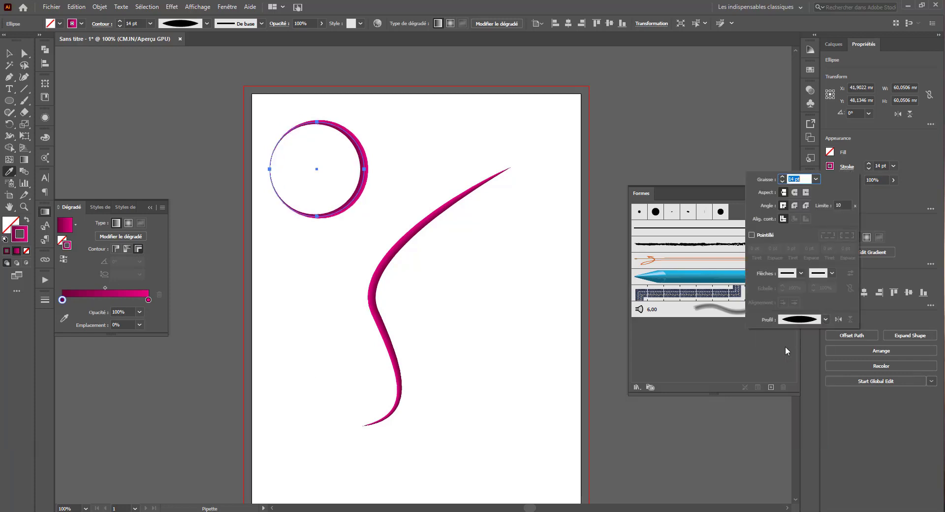
pyautogui.click(10, 54)
pyautogui.click(194, 312)
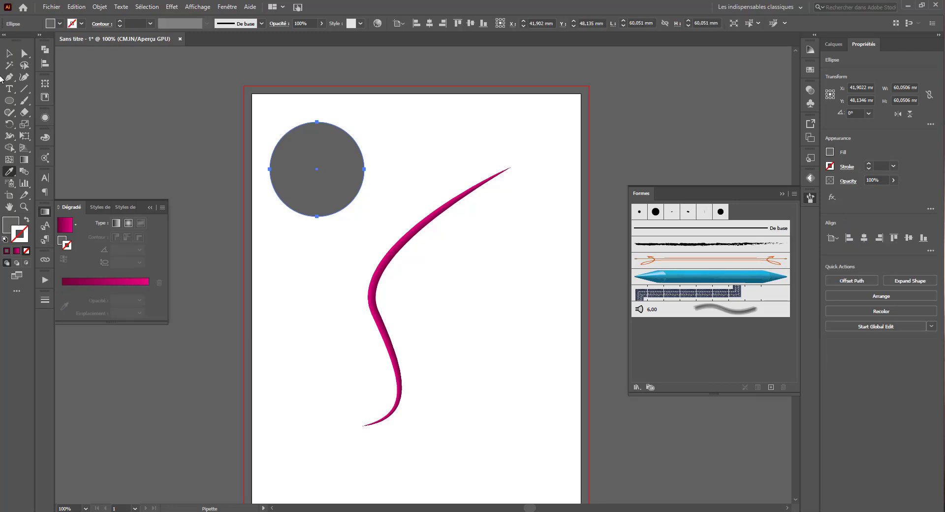
pyautogui.click(9, 54)
pyautogui.hotkey('ctrl', 'z')
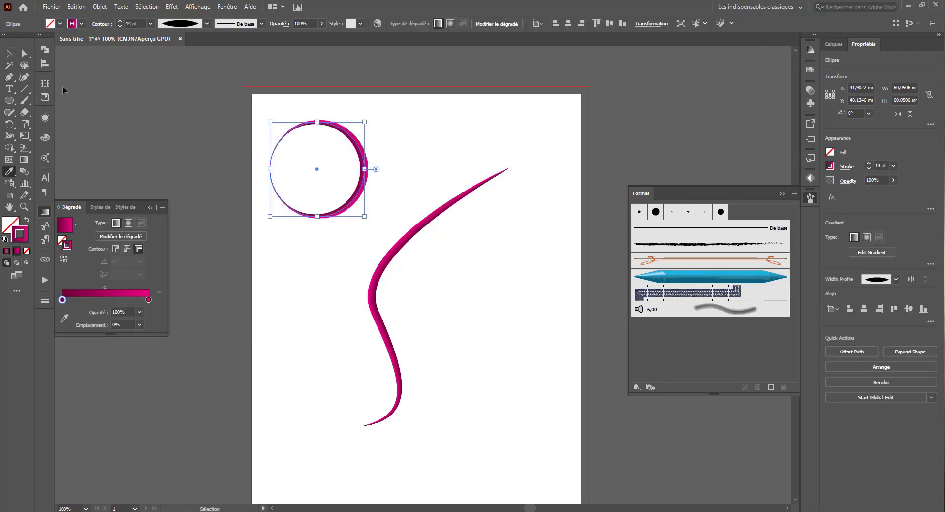
pyautogui.click(162, 98)
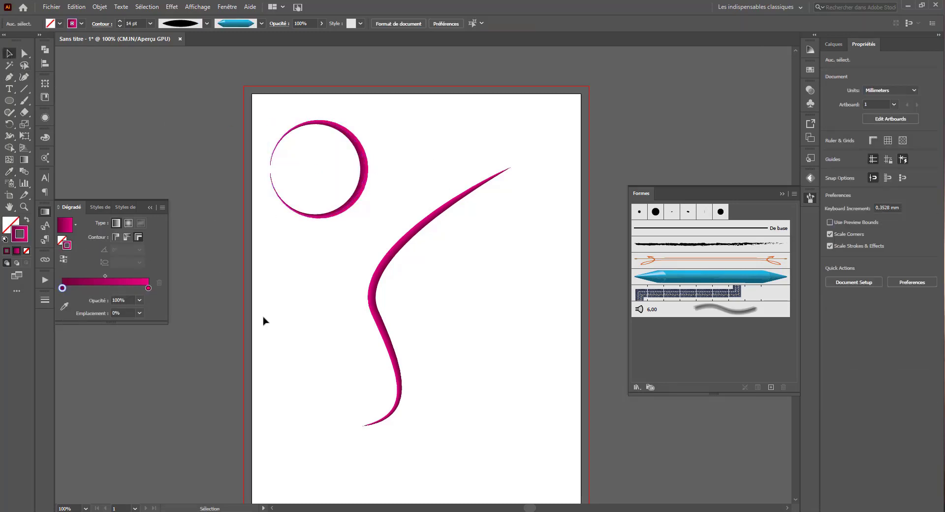
# Move the S-shaped path about 18 mm to the right and 4 mm down, and leave isolation mode
pyautogui.click(431, 222)
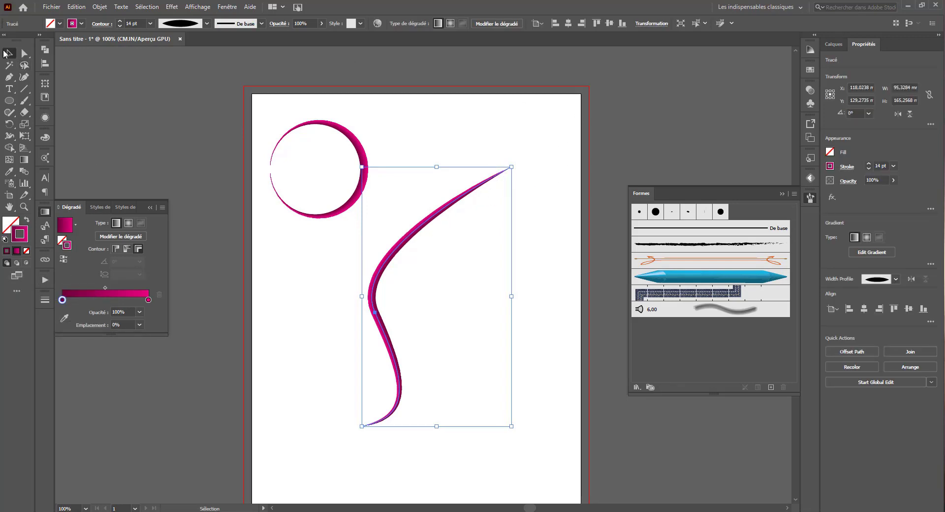
pyautogui.click(170, 86)
pyautogui.click(446, 209)
pyautogui.moveTo(379, 312); pyautogui.dragTo(399, 307)
pyautogui.doubleClick(442, 319)
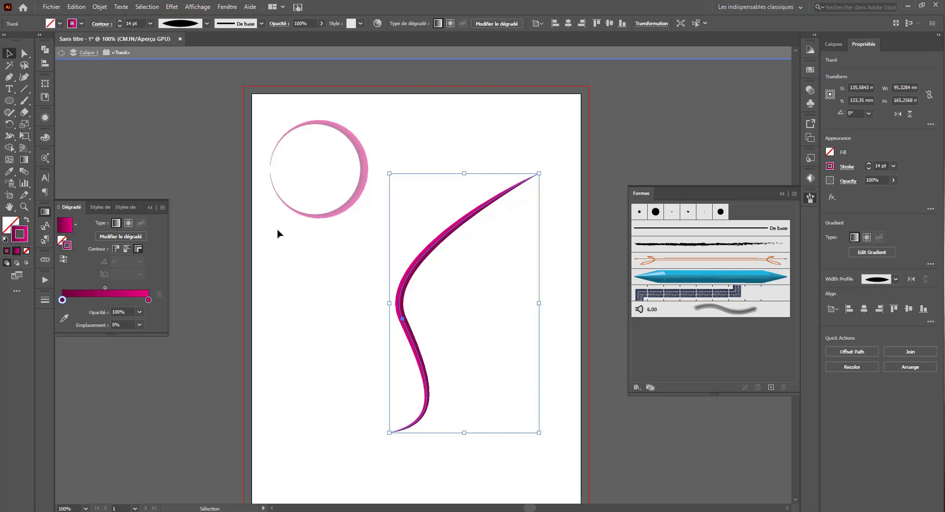
pyautogui.click(61, 52)
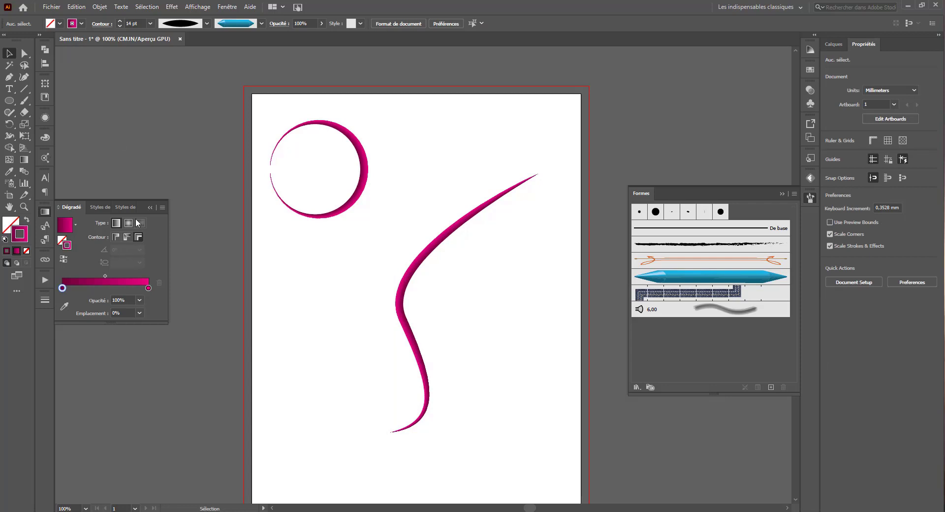
# Place the blue pencil brush's original artwork on the page below the S-shaped path
pyautogui.moveTo(694, 280)
pyautogui.mouseDown()
pyautogui.moveTo(424, 148)
pyautogui.moveTo(416, 406)
pyautogui.moveTo(434, 477)
pyautogui.moveTo(435, 464)
pyautogui.mouseUp()
pyautogui.scroll(-2, 428, 428)
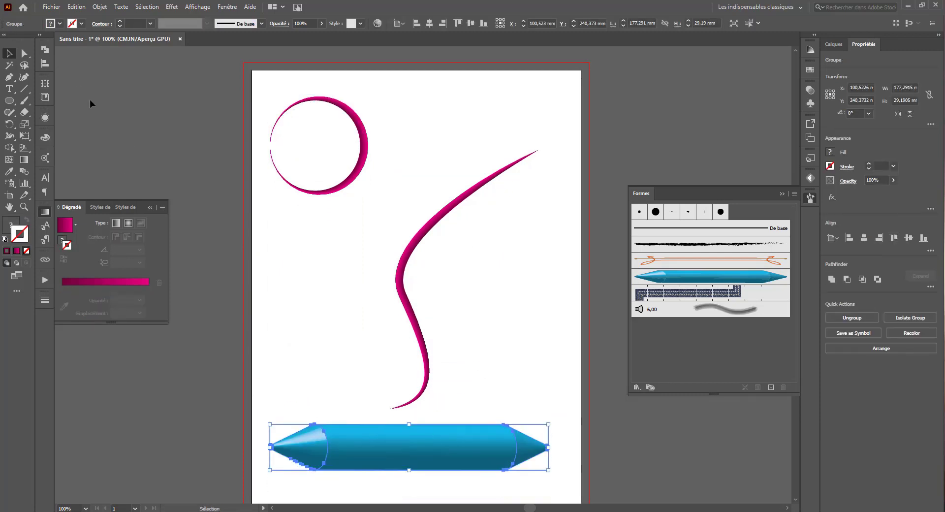
# Try the magenta gradient and a solid dark magenta as the pencil artwork's stroke, remove both, and deselect the artwork
pyautogui.click(113, 282)
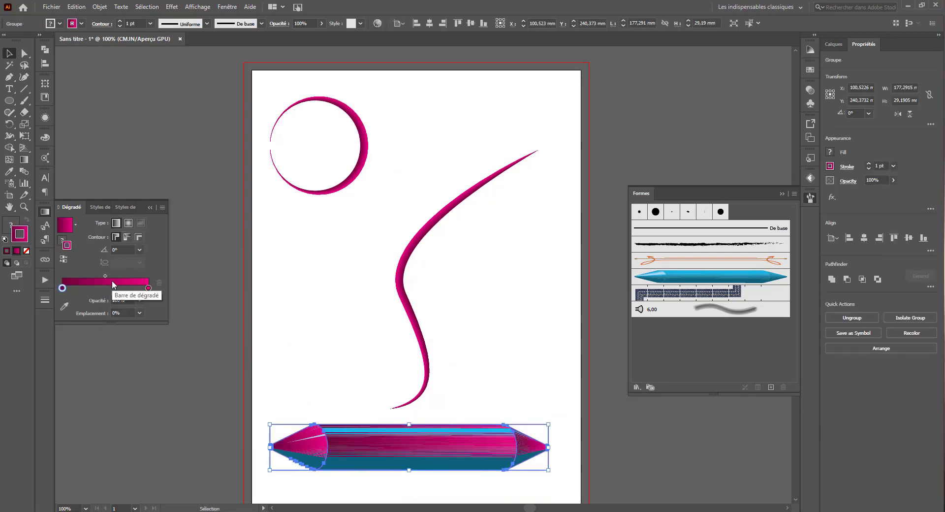
pyautogui.press('/')
pyautogui.click(27, 55)
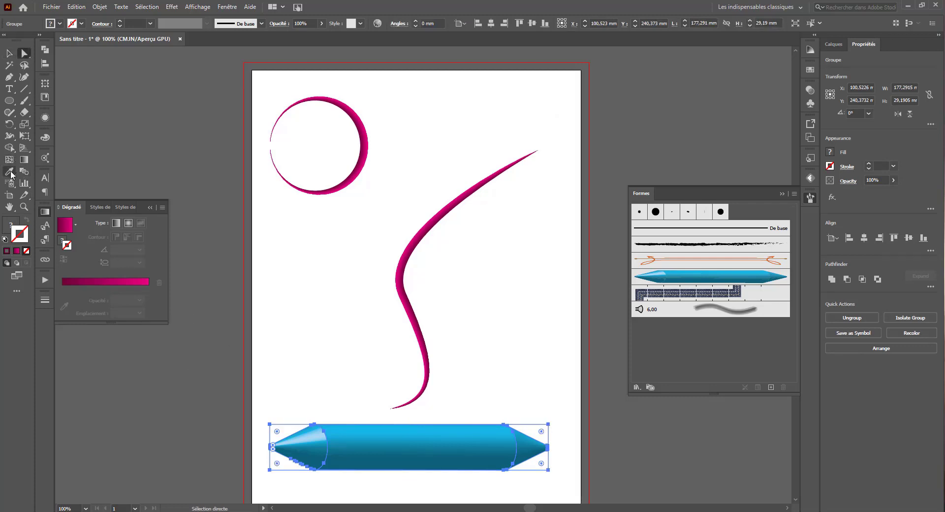
pyautogui.click(7, 251)
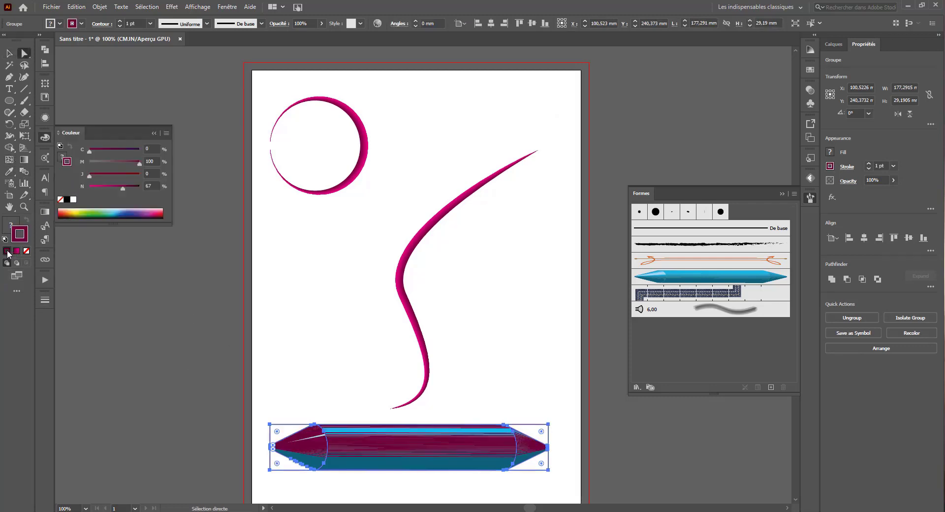
pyautogui.hotkey('ctrl', 'z')
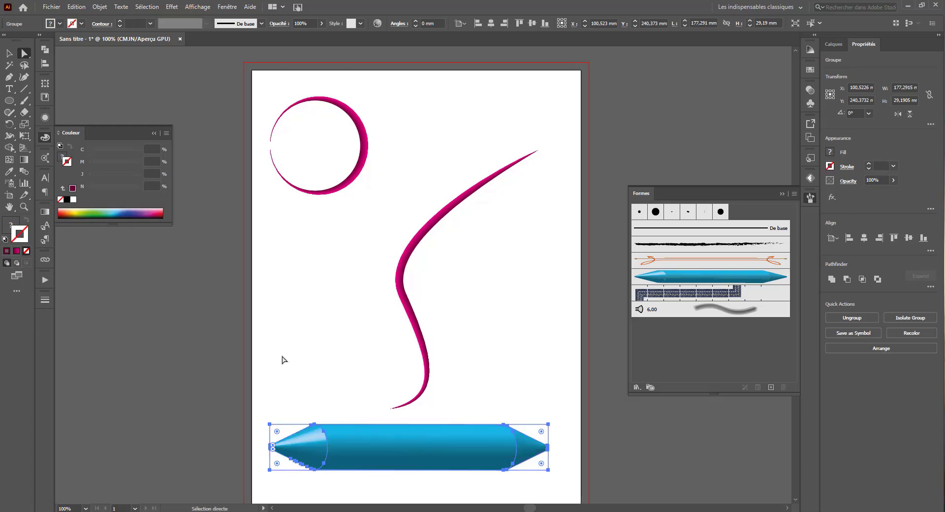
pyautogui.click(315, 418)
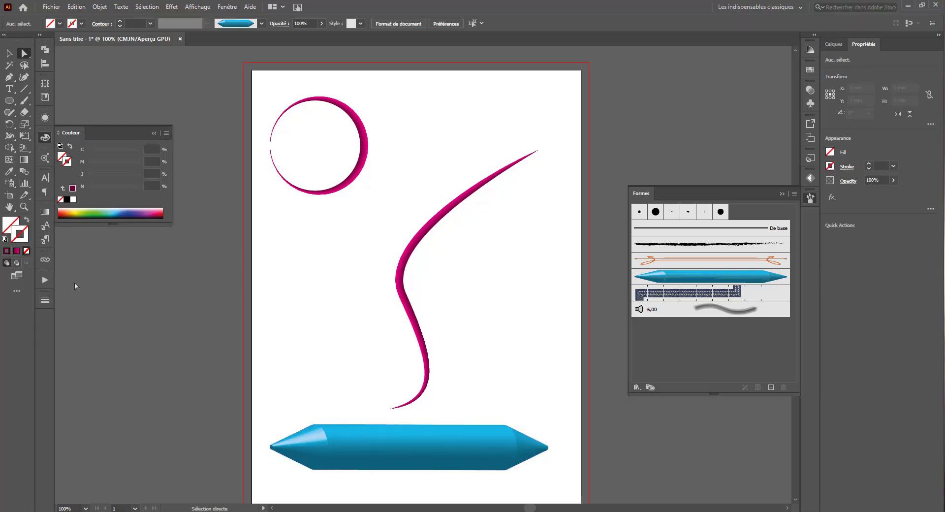